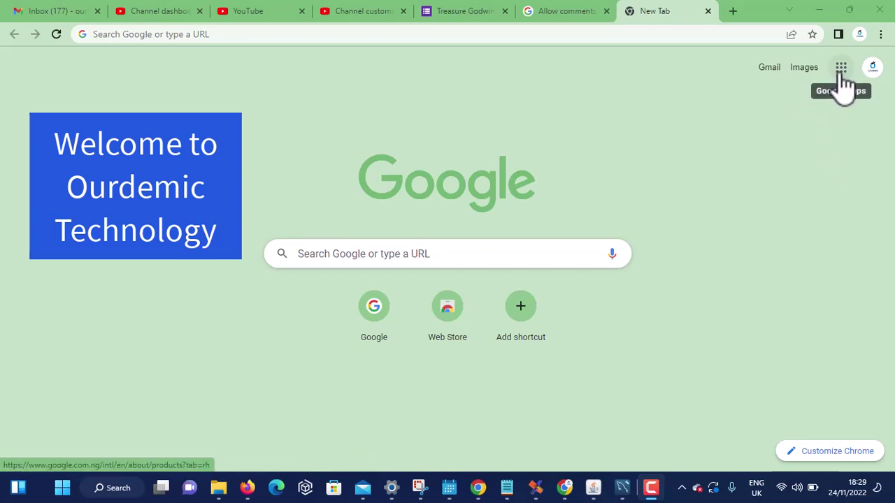
Open Google Forms from the Google apps list, create a blank form and dismiss the text styling tip.
{"action": "left_click", "coordinate": [842, 71]}
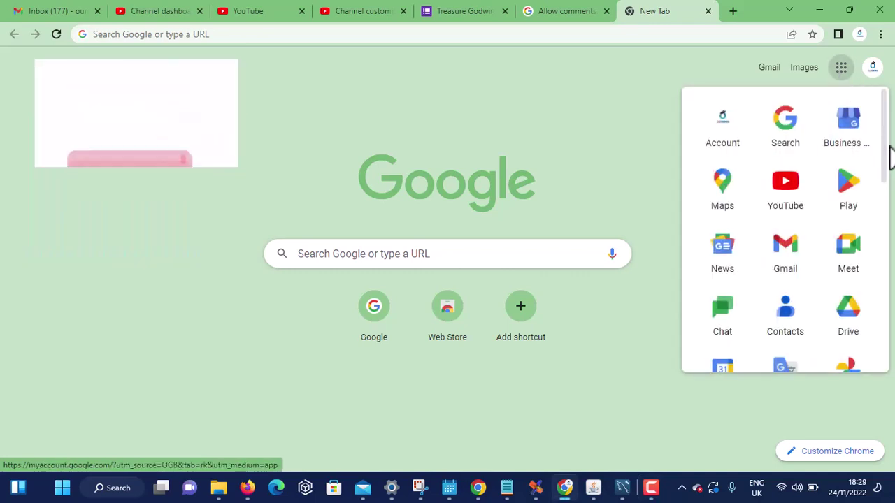
{"action": "scroll", "coordinate": [886, 139], "scroll_direction": "down", "scroll_amount": 1}
{"action": "left_click_drag", "start_coordinate": [882, 158], "coordinate": [885, 348]}
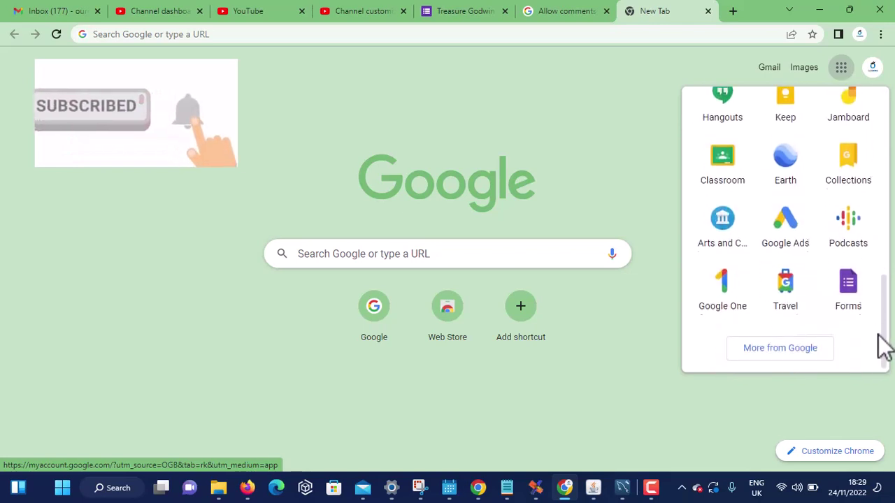
{"action": "left_click", "coordinate": [860, 293]}
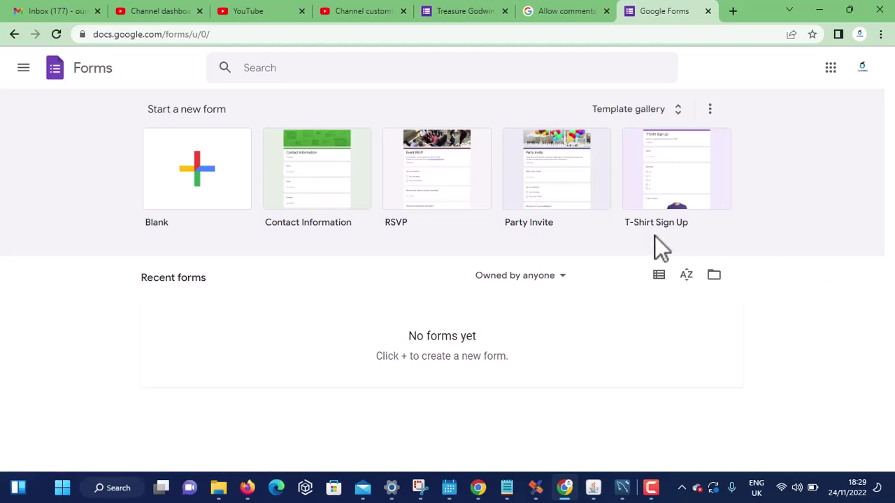
{"action": "left_click", "coordinate": [199, 180]}
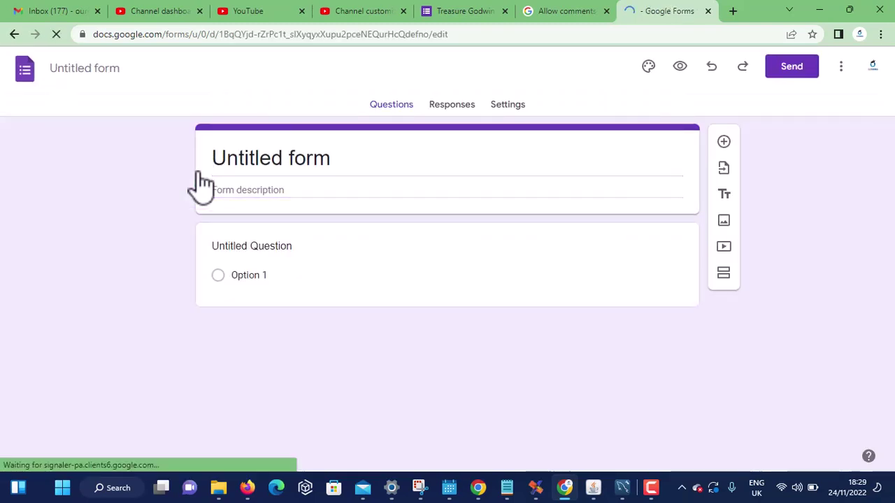
{"action": "left_click", "coordinate": [217, 159]}
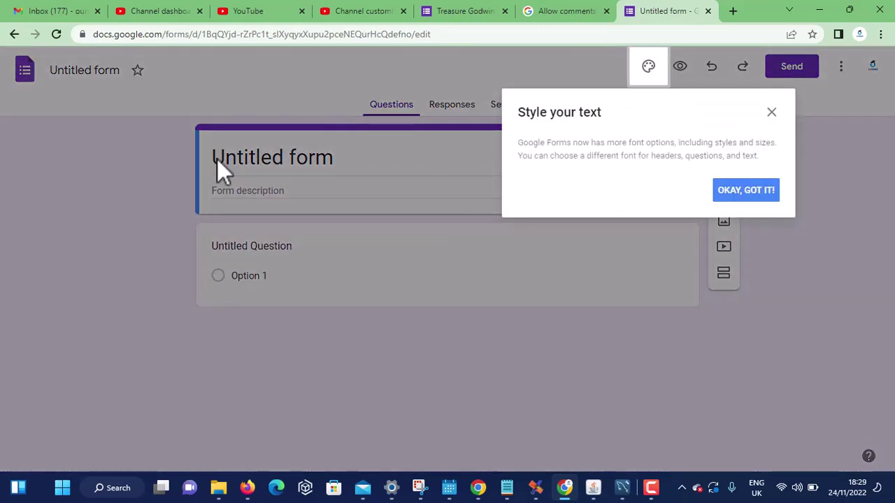
{"action": "right_click", "coordinate": [217, 158]}
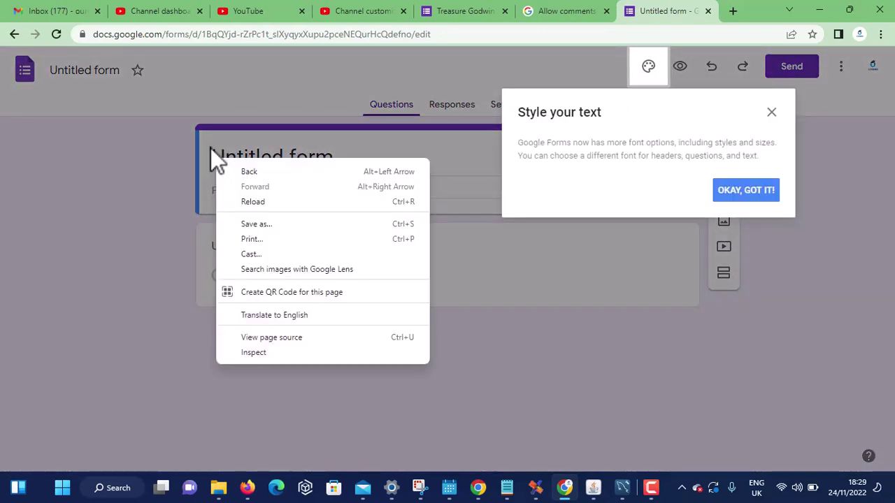
{"action": "left_click", "coordinate": [771, 113]}
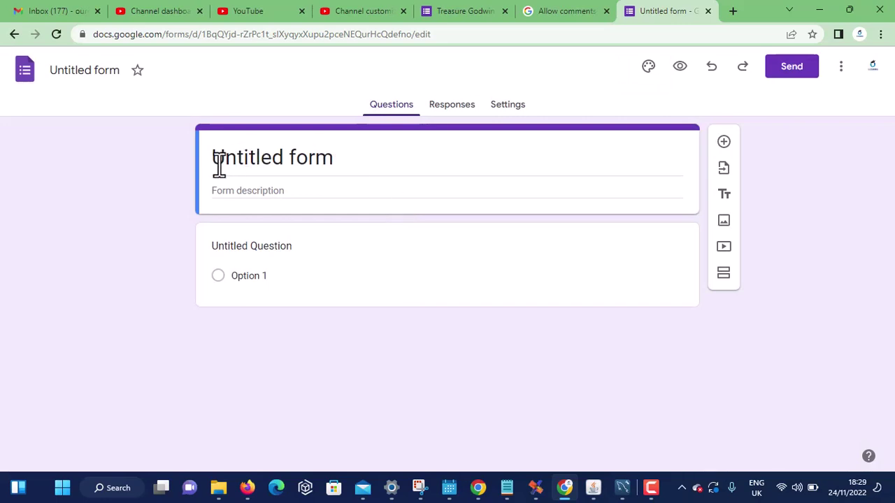
Insert "Ourdemic Technology" in front of the existing form title text.
{"action": "left_click", "coordinate": [217, 163]}
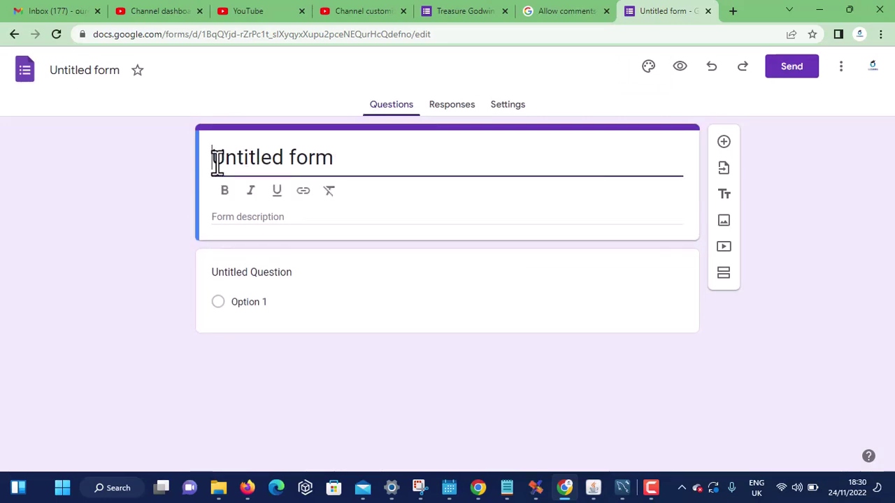
{"action": "type", "text": "Purde"}
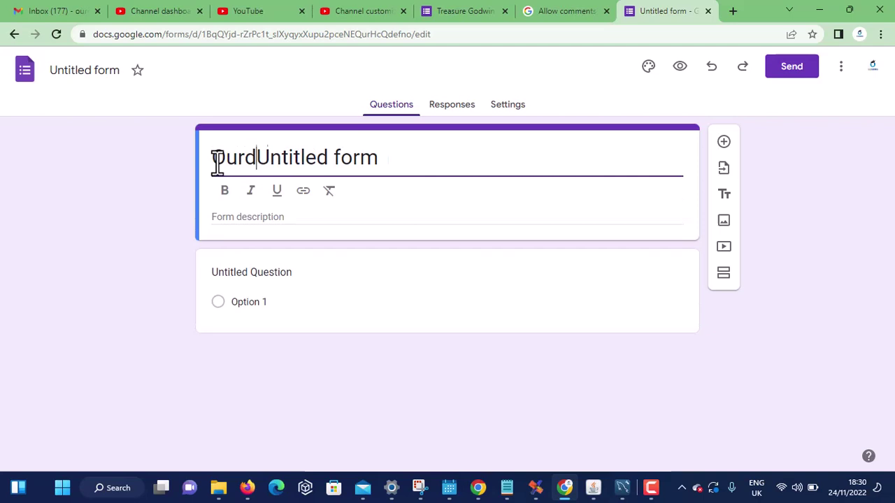
{"action": "type", "text": "mic"}
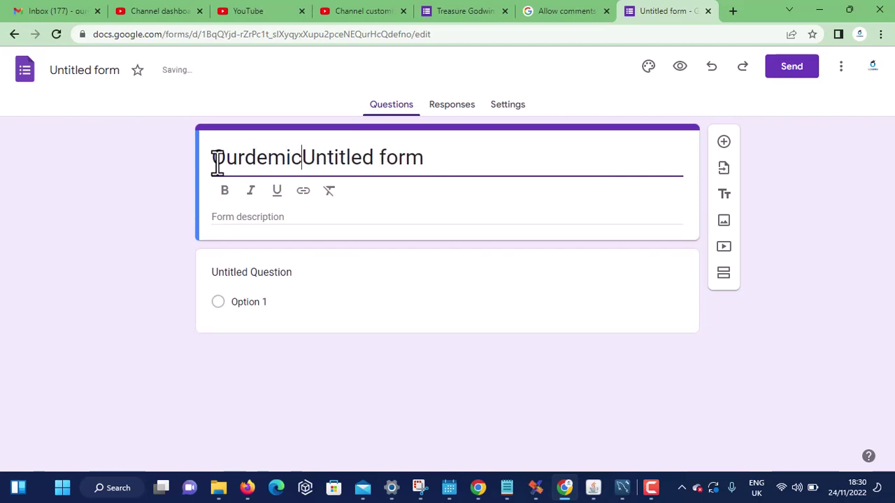
{"action": "type", "text": " Te"}
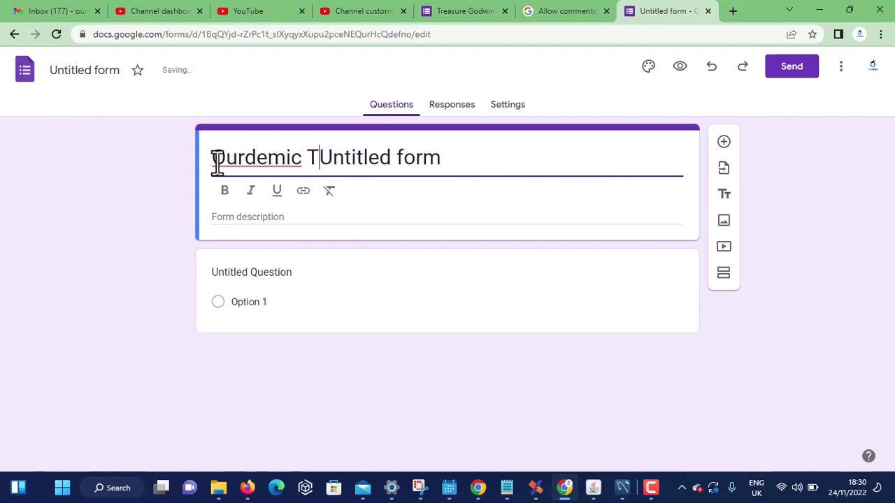
{"action": "type", "text": "chno"}
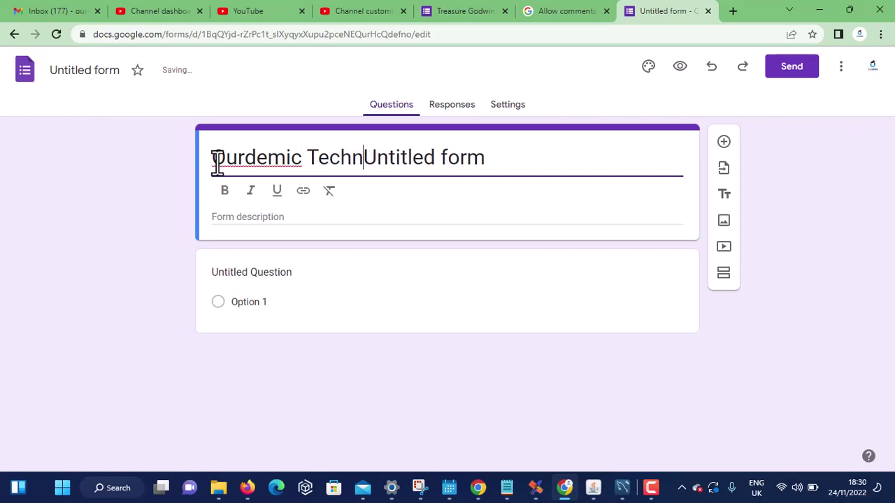
{"action": "type", "text": "logy"}
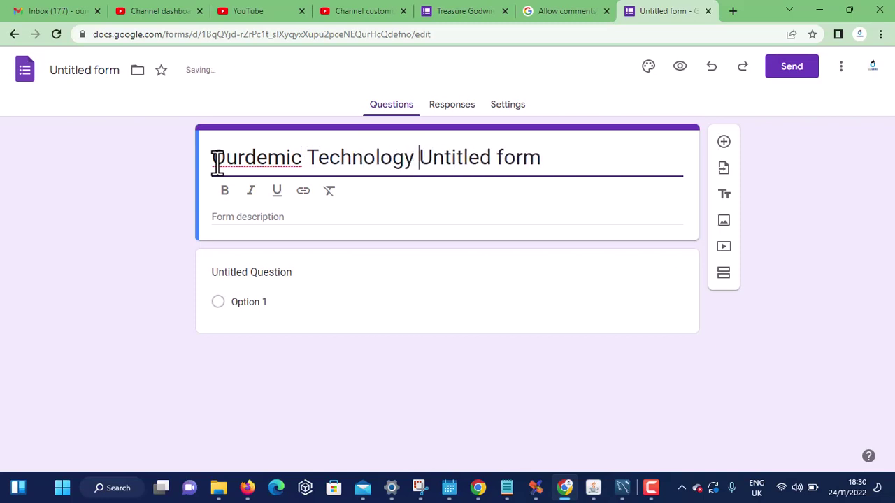
Delete the leftover "Untitled form" text so the title reads only "Ourdemic Technology".
{"action": "key", "text": "Right"}
{"action": "key", "text": "Right"}
{"action": "key", "text": "Right"}
{"action": "key", "text": "Right"}
{"action": "key", "text": "Right"}
{"action": "key", "text": "Right"}
{"action": "key", "text": "Right"}
{"action": "key", "text": "Right"}
{"action": "key", "text": "Right"}
{"action": "key", "text": "Right"}
{"action": "key", "text": "Right"}
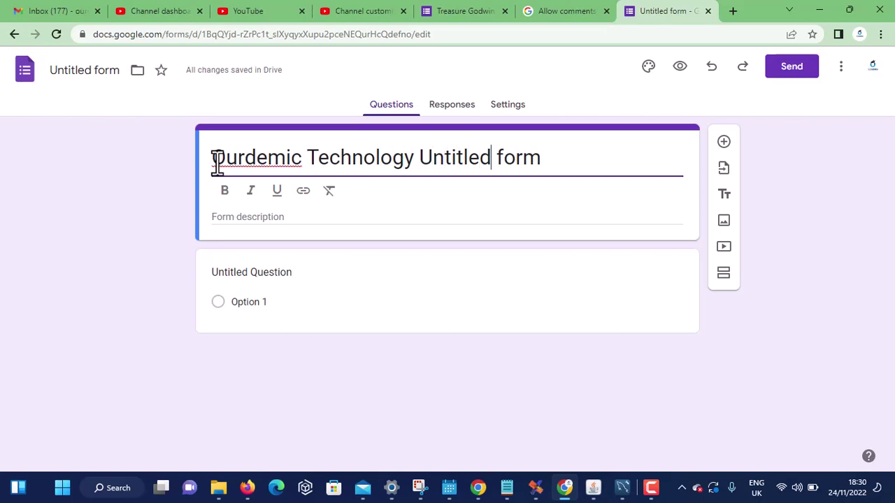
{"action": "key", "text": "Right"}
{"action": "key", "text": "Right"}
{"action": "key", "text": "BackSpace"}
{"action": "key", "text": "BackSpace"}
{"action": "key", "text": "BackSpace"}
{"action": "key", "text": "BackSpace"}
{"action": "key", "text": "BackSpace"}
{"action": "key", "text": "BackSpace"}
{"action": "key", "text": "BackSpace"}
{"action": "key", "text": "BackSpace"}
{"action": "key", "text": "BackSpace"}
{"action": "key", "text": "BackSpace"}
{"action": "key", "text": "BackSpace"}
{"action": "key", "text": "BackSpace"}
{"action": "key", "text": "BackSpace"}
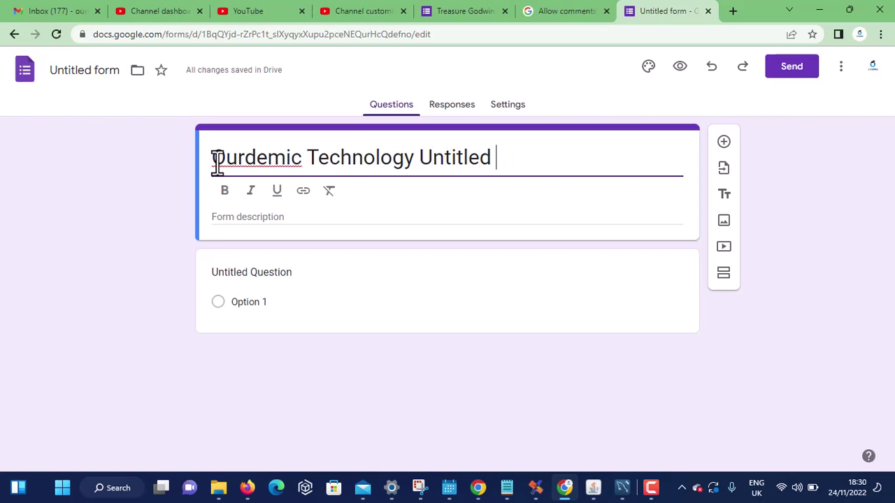
{"action": "key", "text": "BackSpace"}
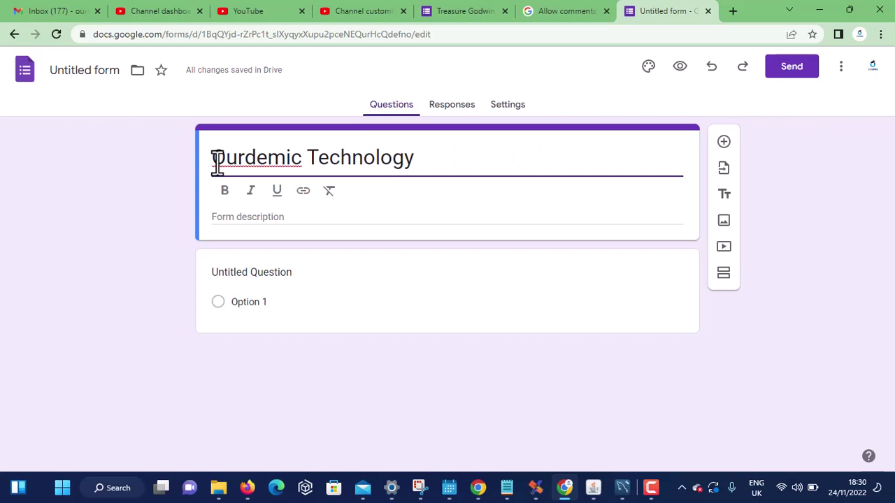
{"action": "left_click", "coordinate": [217, 161]}
{"action": "key", "text": "BackSpace"}
{"action": "type", "text": "O"}
Enter "Tutorial for questionnaire" as the form description, correcting the spelling of the last word.
{"action": "left_click", "coordinate": [247, 213]}
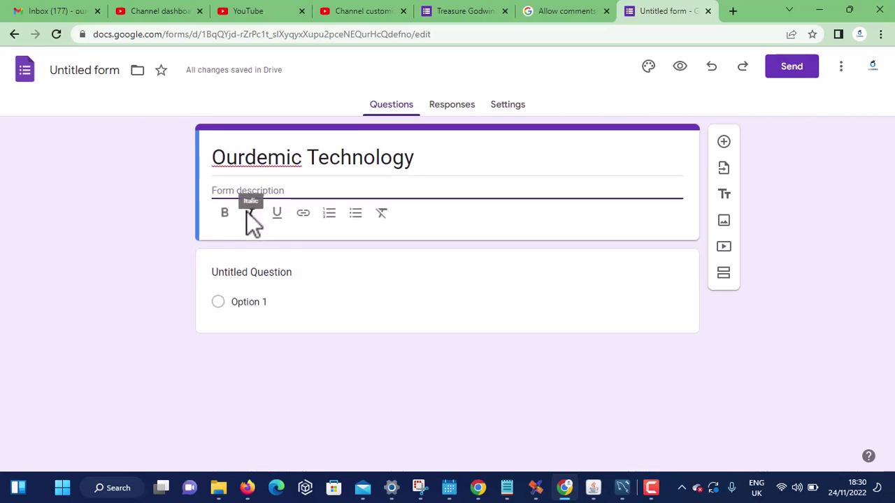
{"action": "type", "text": "Tuto"}
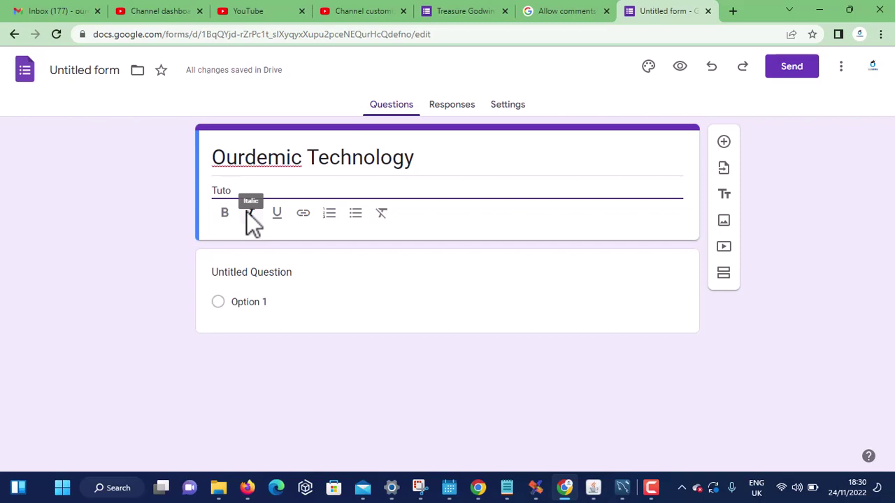
{"action": "type", "text": "ri"}
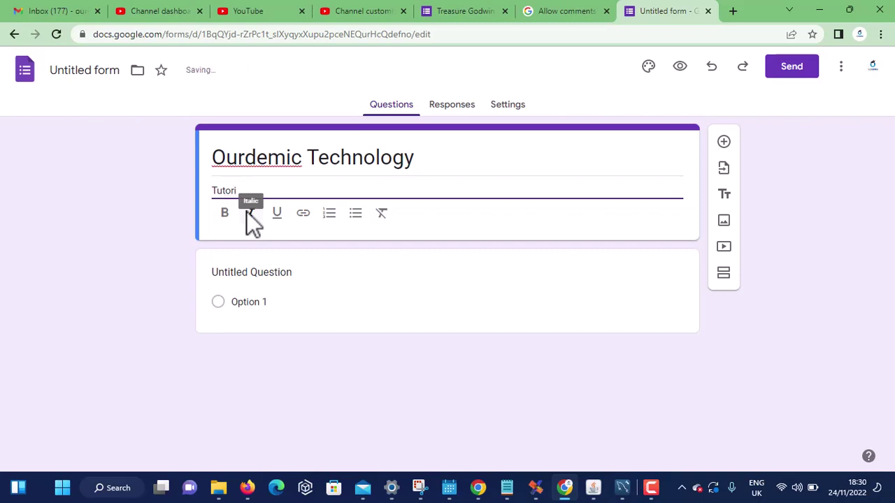
{"action": "type", "text": "al for du"}
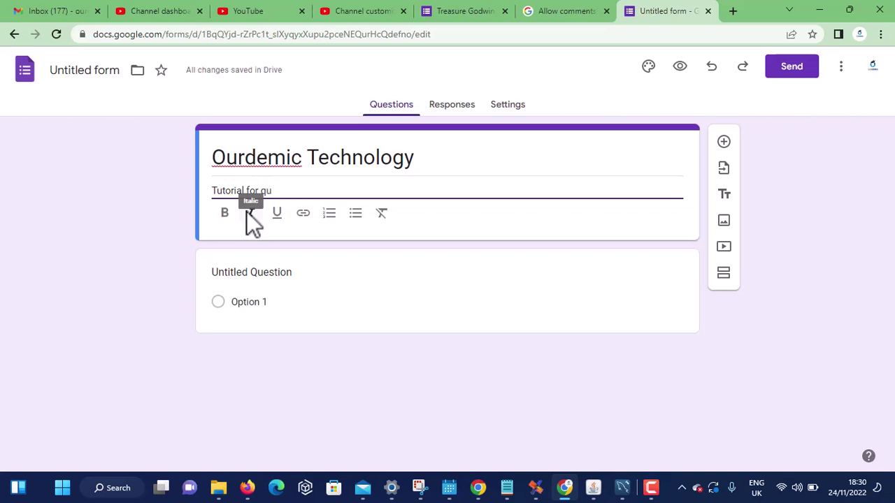
{"action": "type", "text": "es"}
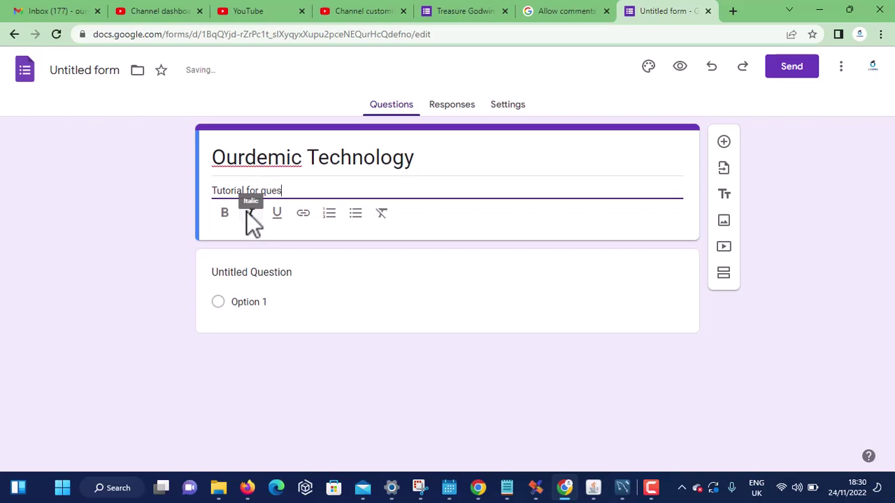
{"action": "type", "text": "tion"}
{"action": "type", "text": "nair"}
{"action": "type", "text": "e"}
{"action": "right_click", "coordinate": [299, 190]}
{"action": "left_click", "coordinate": [343, 202]}
{"action": "left_click", "coordinate": [124, 95]}
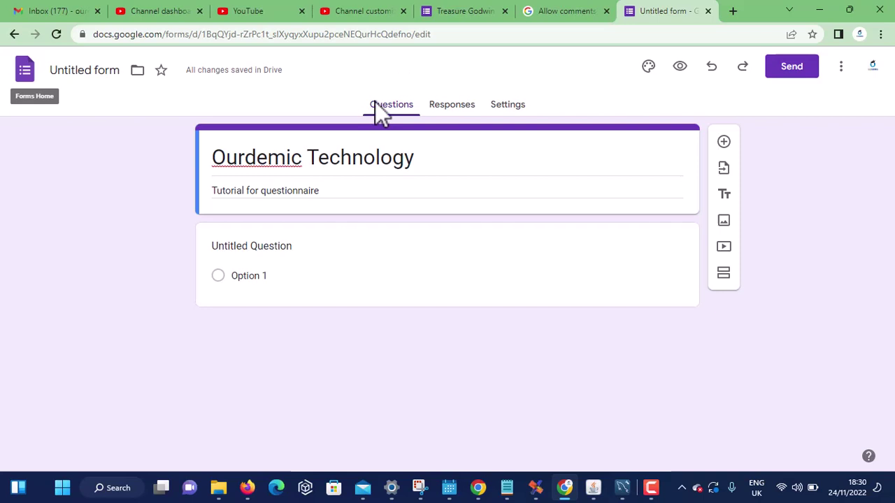
Replace the untitled question's text with "What is your name" as a short-answer question.
{"action": "left_click", "coordinate": [294, 248]}
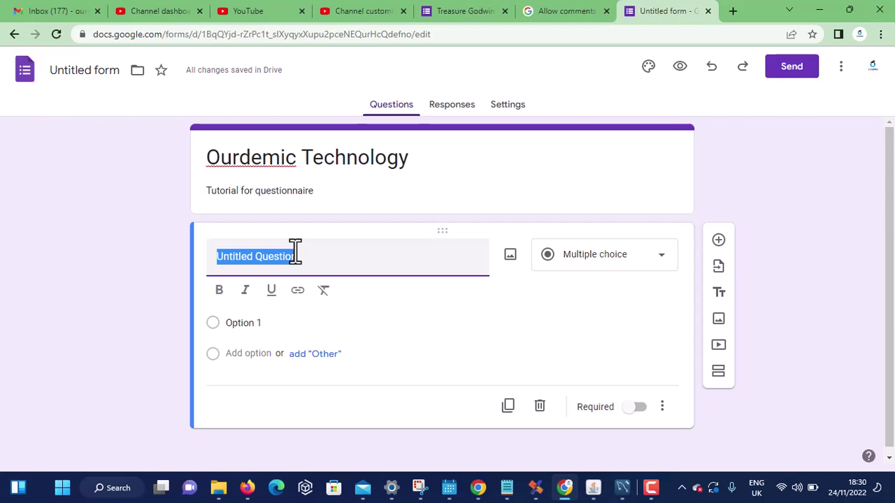
{"action": "type", "text": "Wha"}
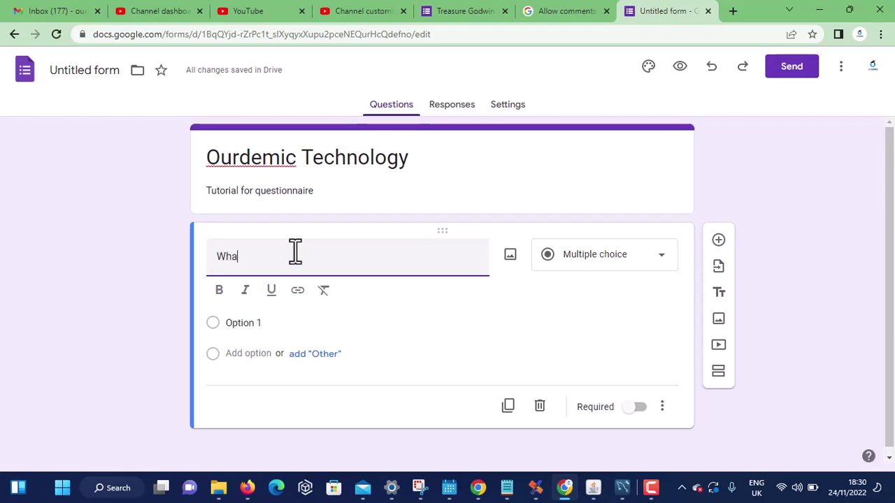
{"action": "type", "text": "t is your name"}
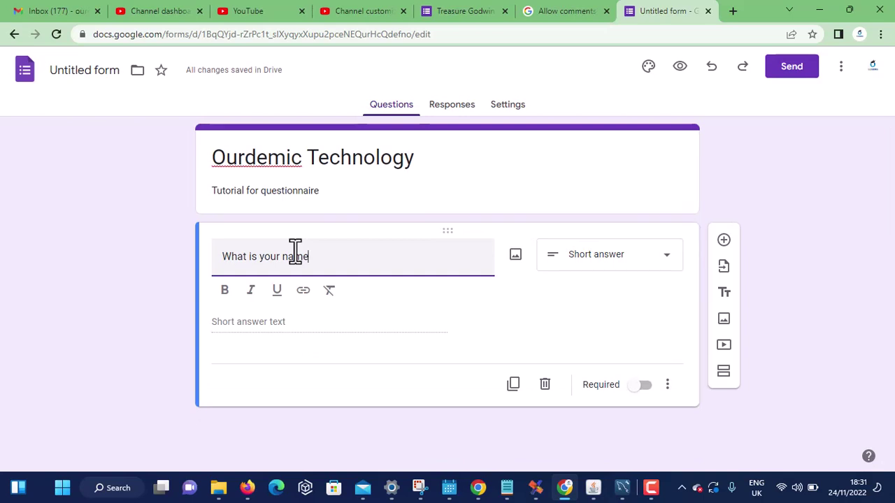
{"action": "left_click", "coordinate": [511, 299]}
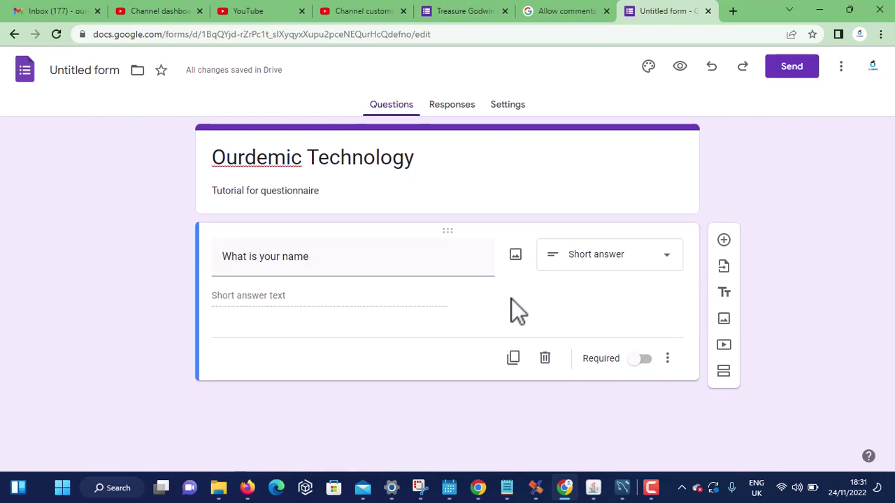
Try the Dropdown and Checkboxes answer types on the name question, then return it to Short answer.
{"action": "left_click", "coordinate": [630, 273]}
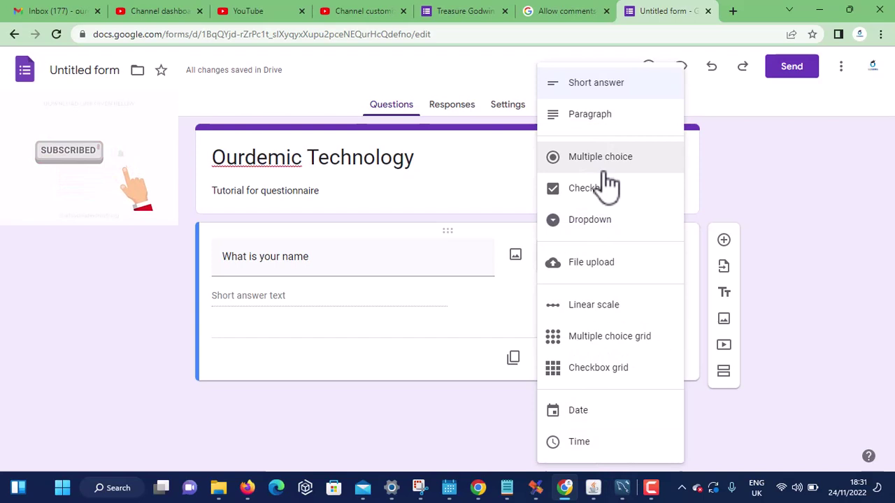
{"action": "left_click", "coordinate": [608, 221]}
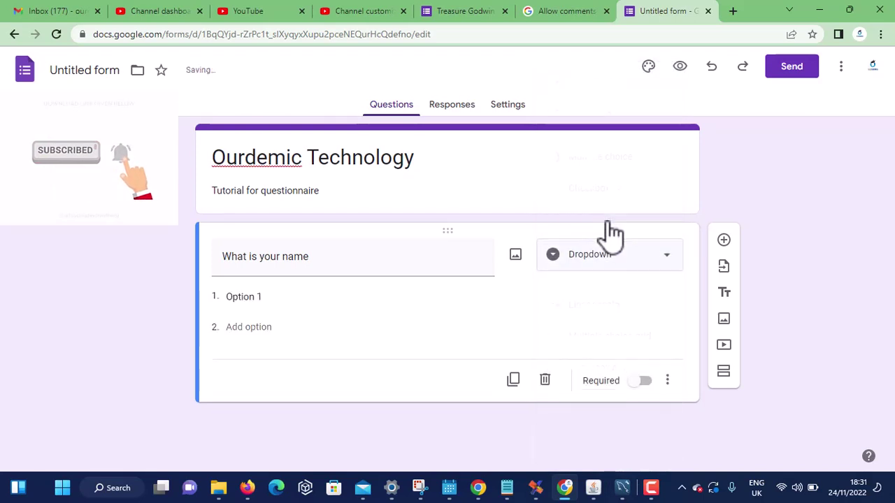
{"action": "left_click", "coordinate": [611, 256]}
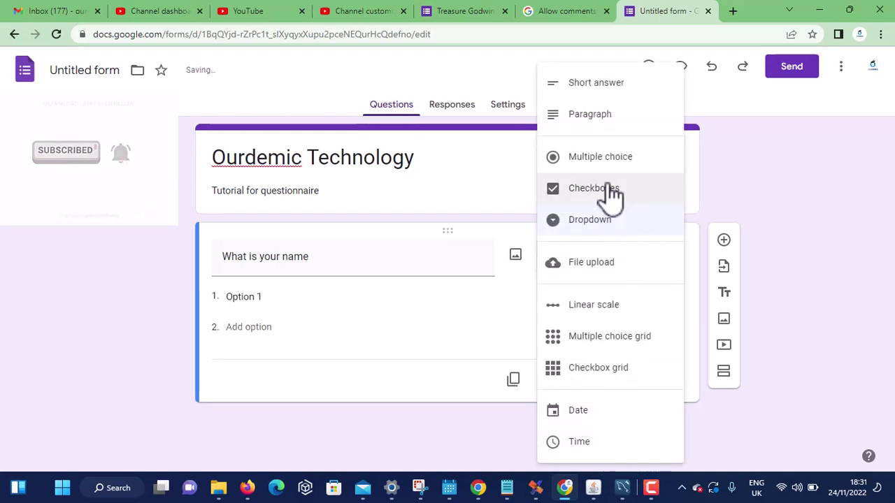
{"action": "left_click", "coordinate": [607, 190]}
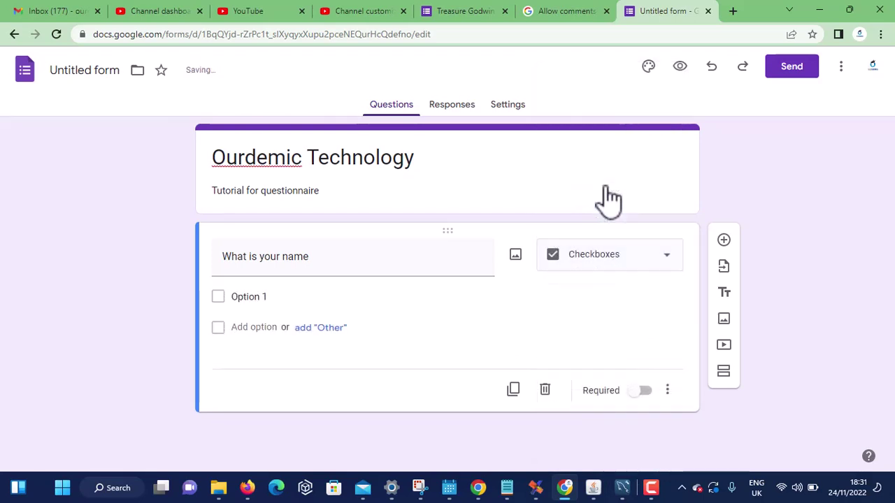
{"action": "left_click", "coordinate": [620, 271]}
{"action": "left_click", "coordinate": [585, 84]}
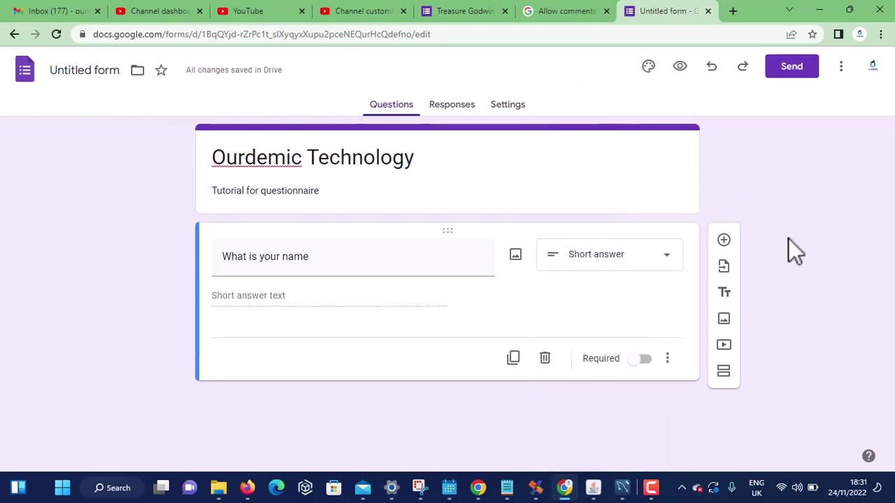
Add a new multiple-choice question below the name question with the text "What is your sex".
{"action": "left_click", "coordinate": [724, 242]}
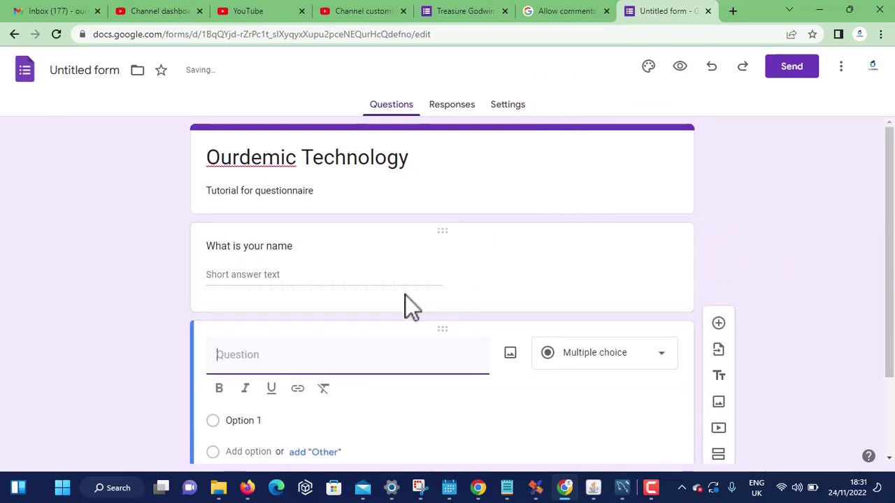
{"action": "scroll", "coordinate": [369, 354], "scroll_direction": "down", "scroll_amount": 1}
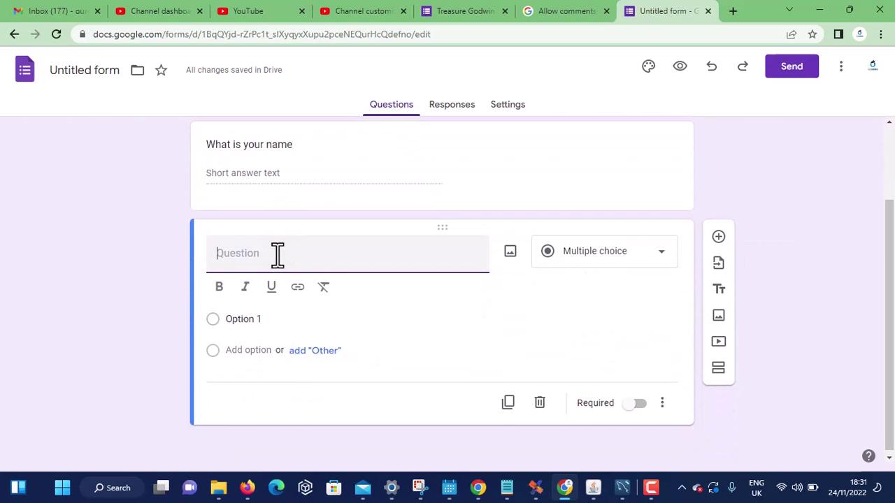
{"action": "type", "text": "Wha"}
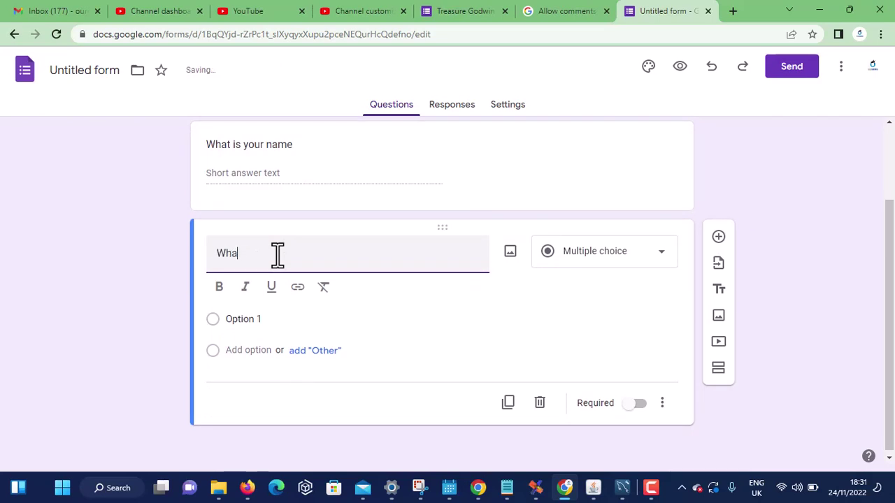
{"action": "type", "text": "t is you"}
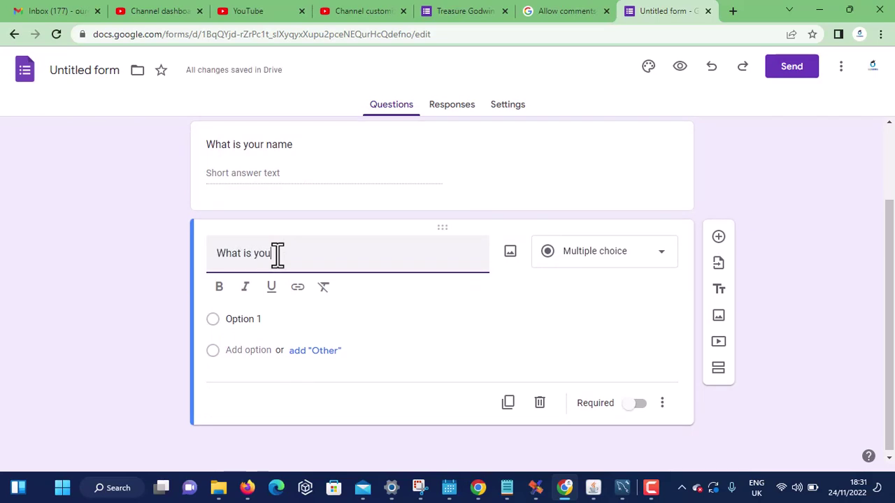
{"action": "type", "text": "r sex"}
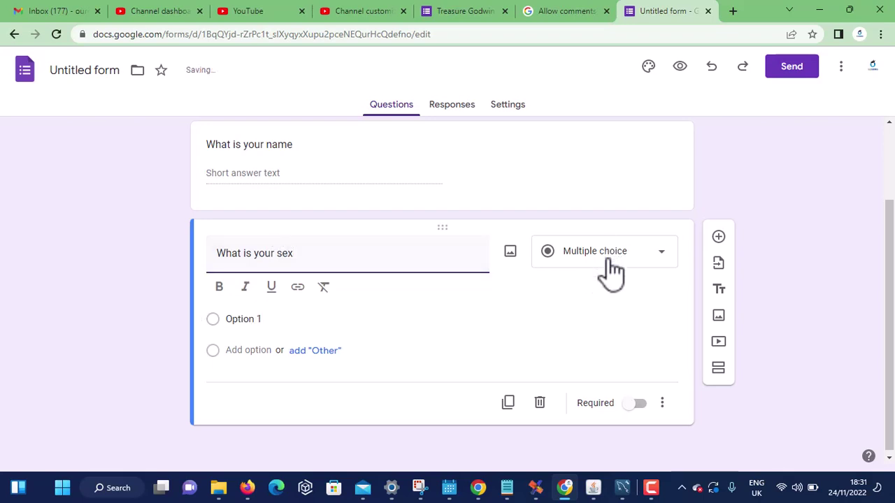
Fill in three answer options for the sex question: "male", "female" and "prefare".
{"action": "left_click", "coordinate": [258, 318]}
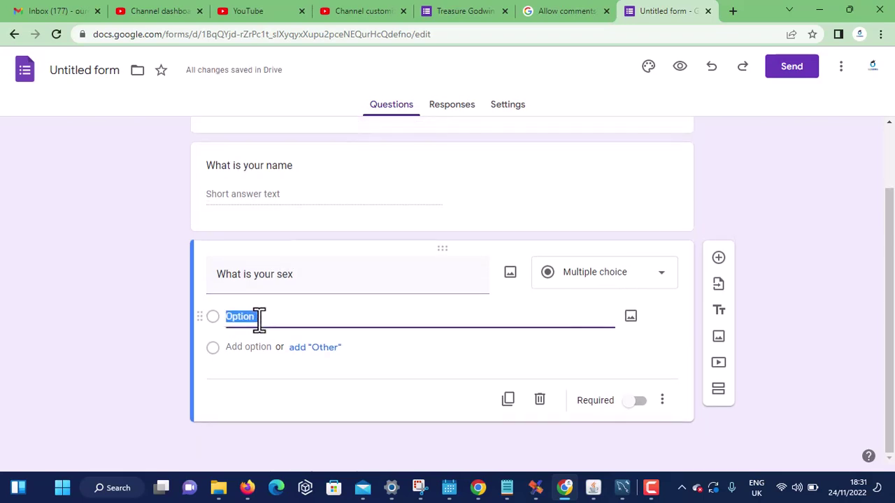
{"action": "type", "text": "mal"}
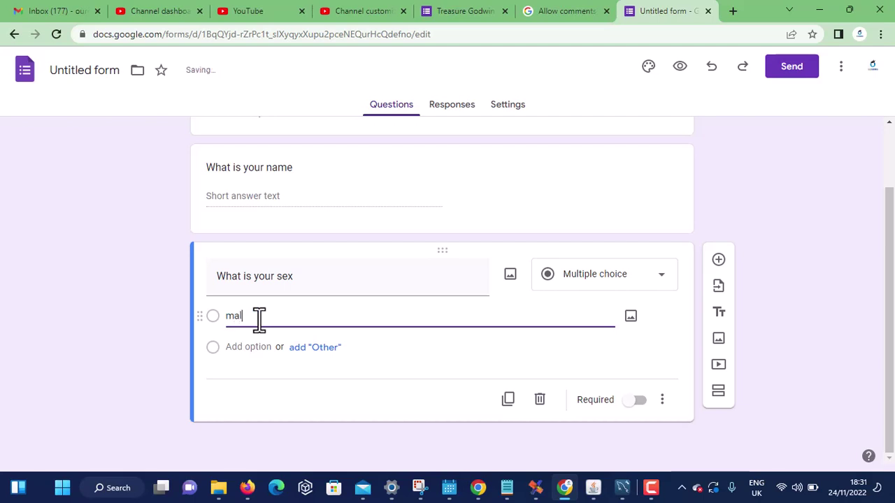
{"action": "type", "text": "e"}
{"action": "left_click", "coordinate": [251, 348]}
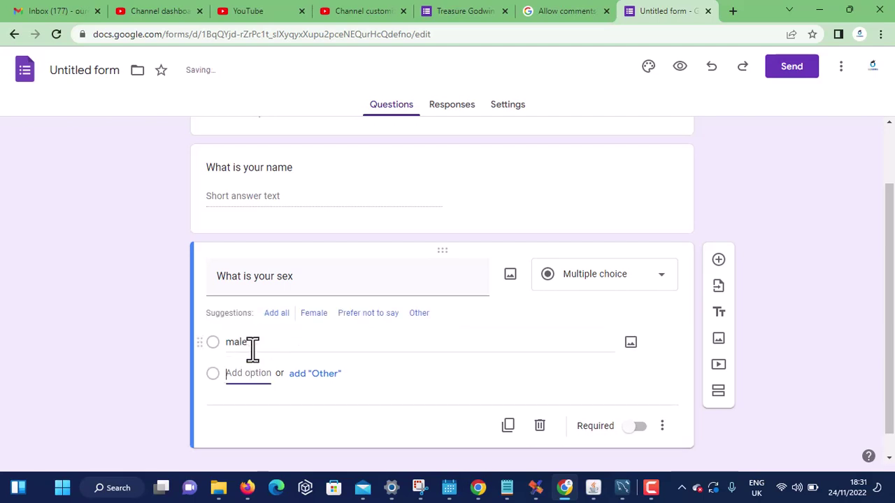
{"action": "type", "text": "fe"}
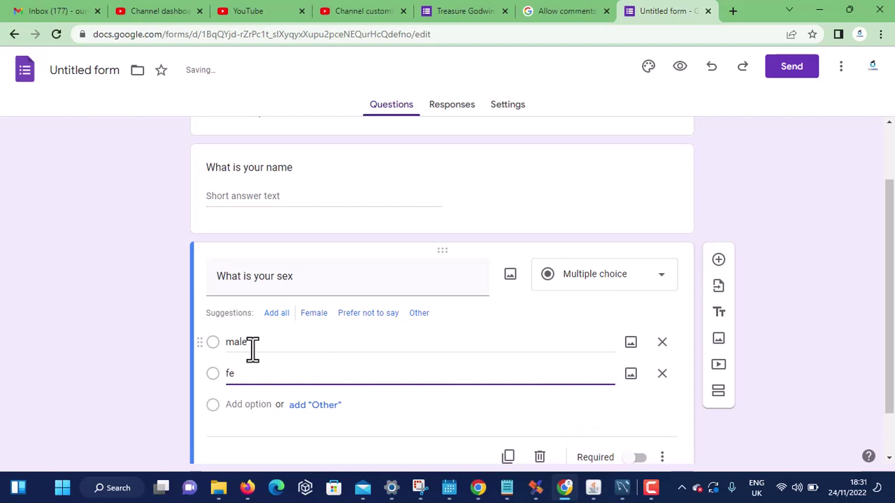
{"action": "type", "text": "male"}
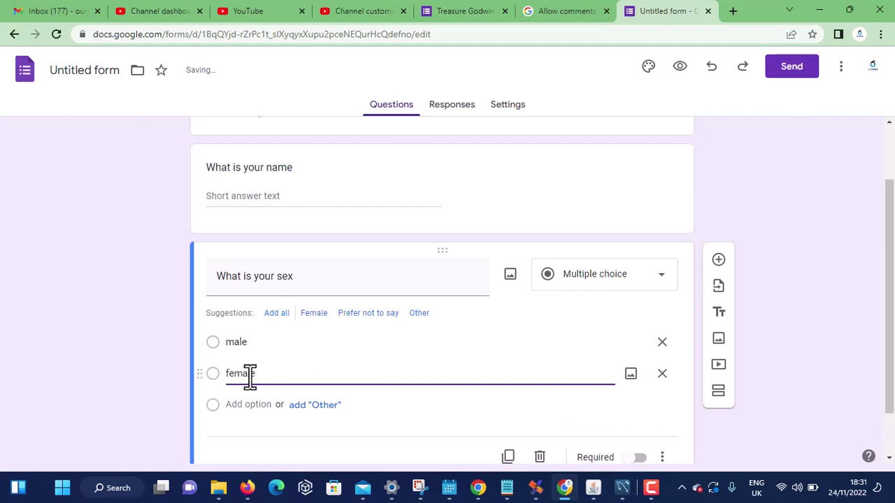
{"action": "left_click", "coordinate": [249, 404]}
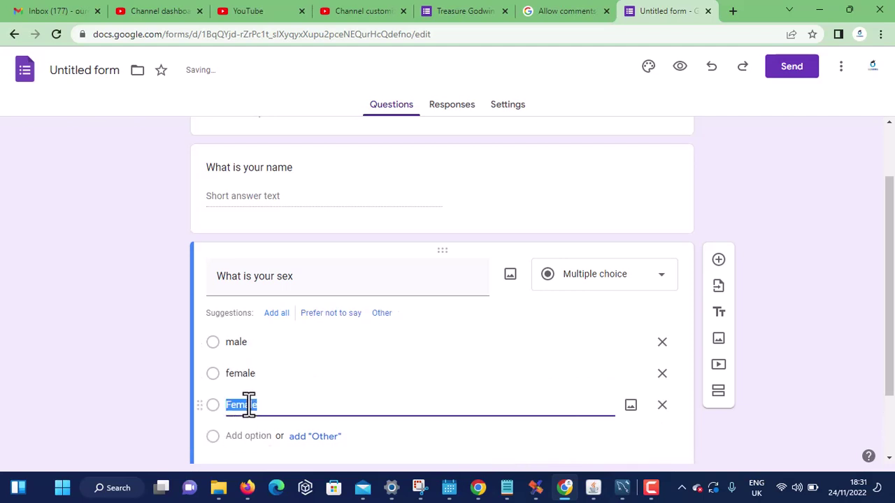
{"action": "type", "text": "prefare"}
Capitalize the first two options of the sex question as "Male" and "Female".
{"action": "left_click", "coordinate": [231, 342]}
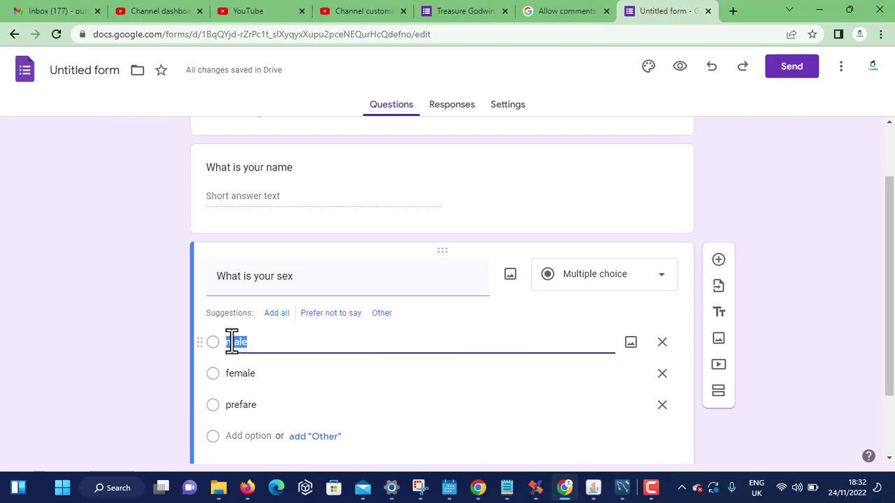
{"action": "key", "text": "BackSpace"}
{"action": "type", "text": "Male"}
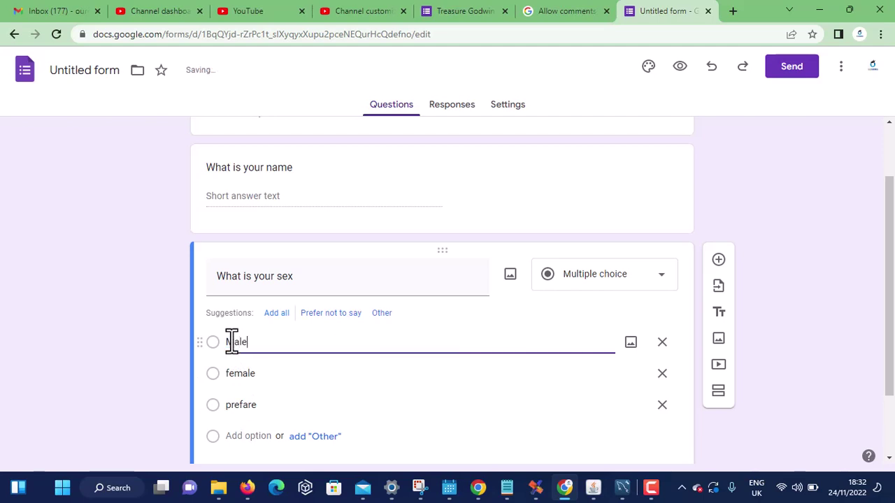
{"action": "left_click", "coordinate": [238, 373]}
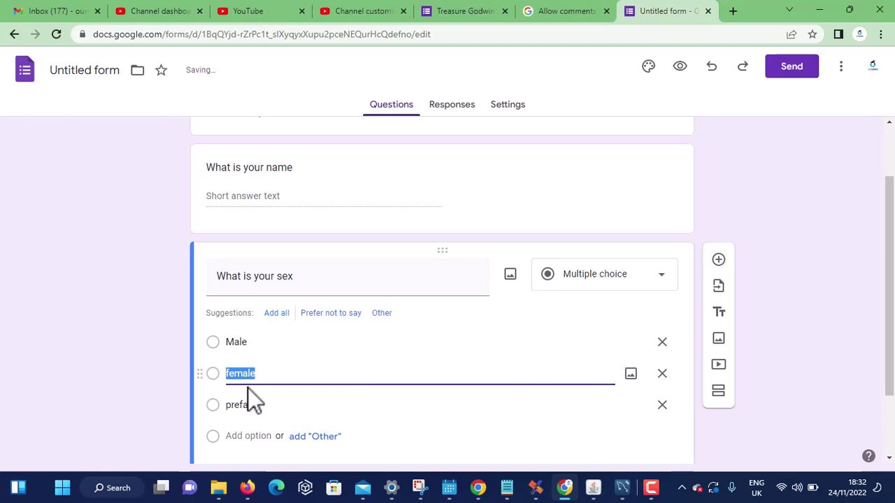
{"action": "type", "text": "Fe"}
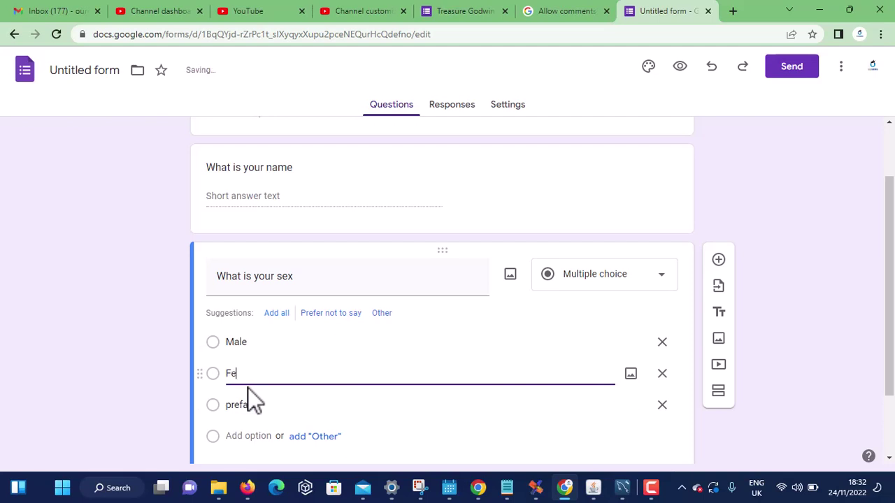
{"action": "type", "text": "male"}
Replace the third option of the sex question with "Prefare not to say" and check the spelling suggestions for its first word.
{"action": "left_click", "coordinate": [268, 405]}
{"action": "type", "text": "P"}
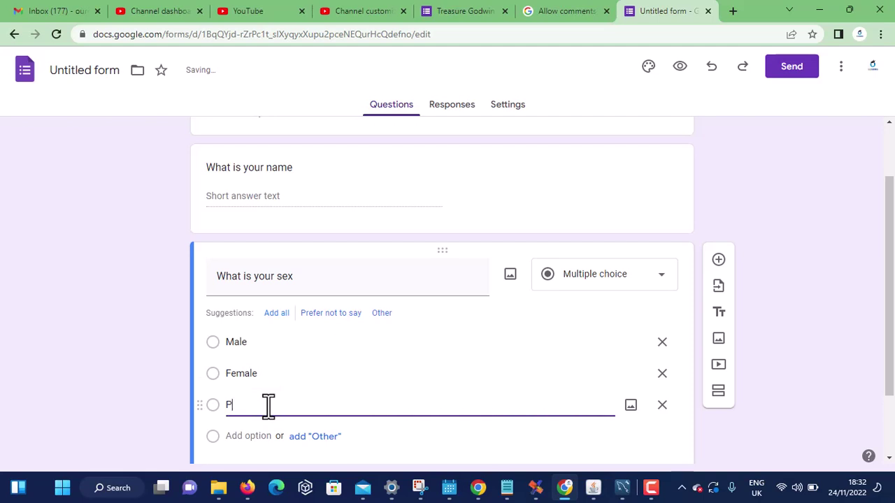
{"action": "type", "text": "ref"}
{"action": "type", "text": "are not to "}
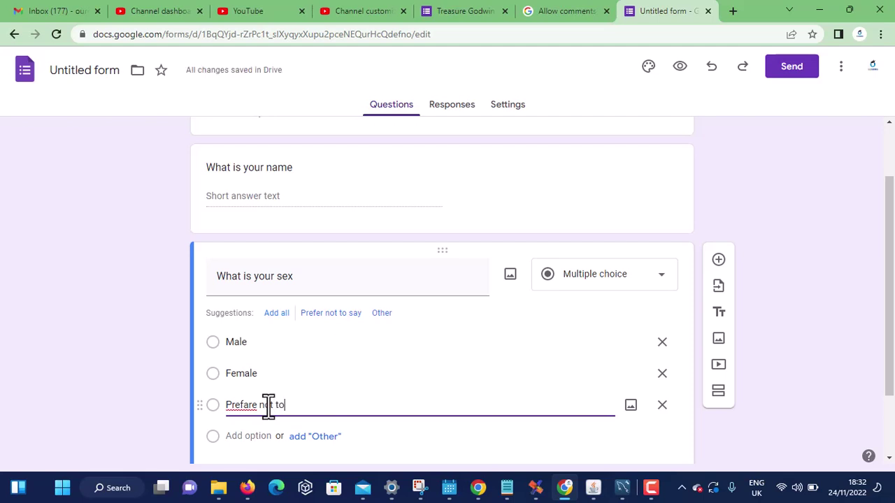
{"action": "type", "text": "say"}
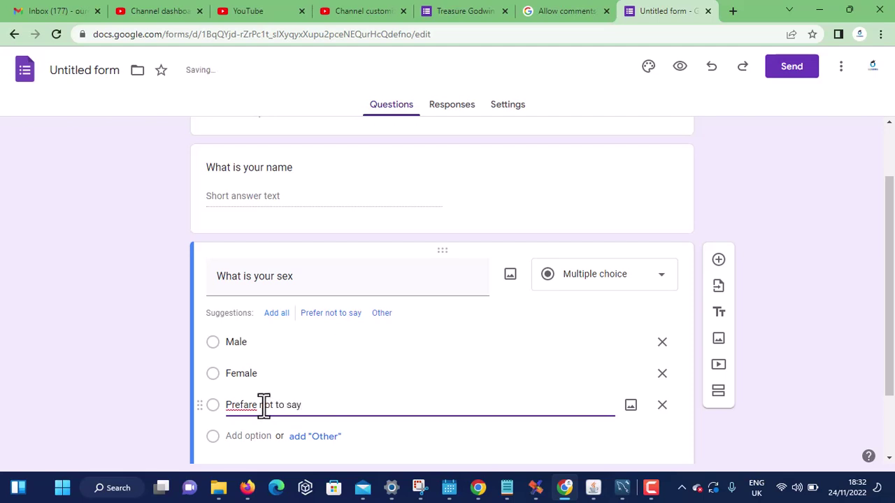
{"action": "right_click", "coordinate": [248, 406]}
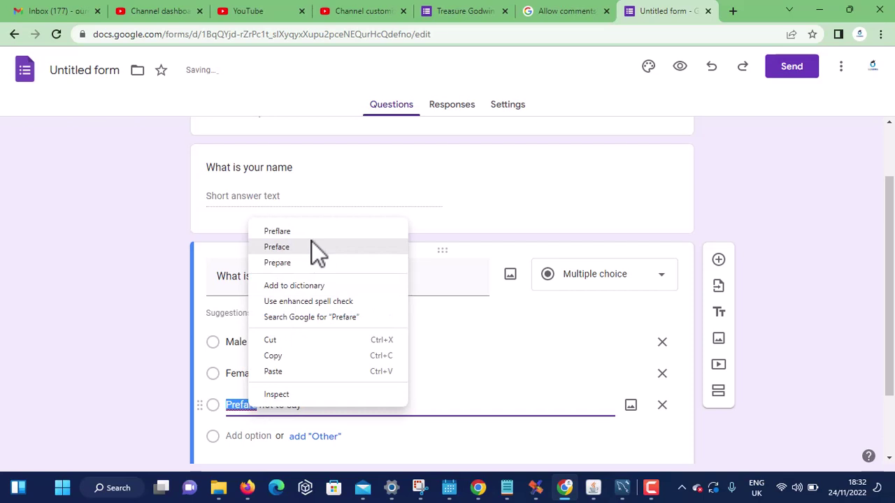
{"action": "left_click", "coordinate": [119, 308]}
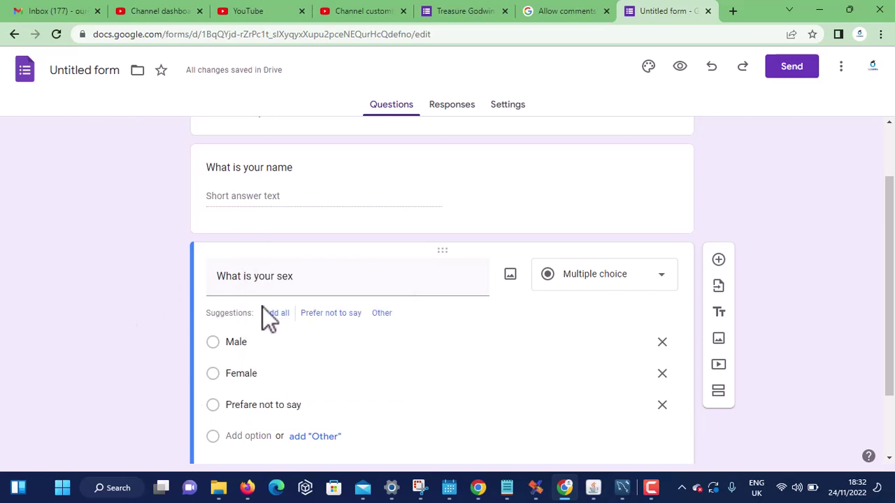
Add a third question reading "Which programming do you understand" and set its answer type to Checkboxes.
{"action": "scroll", "coordinate": [494, 387], "scroll_direction": "down", "scroll_amount": 1}
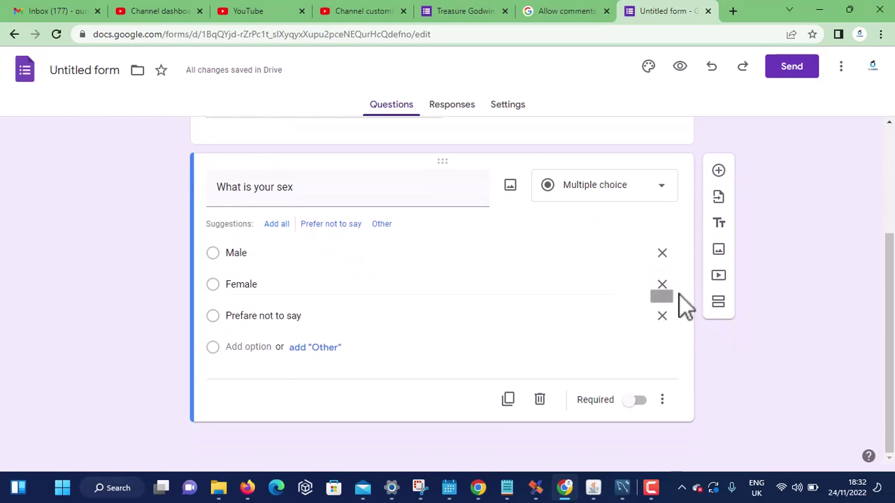
{"action": "left_click", "coordinate": [719, 172]}
{"action": "type", "text": "W"}
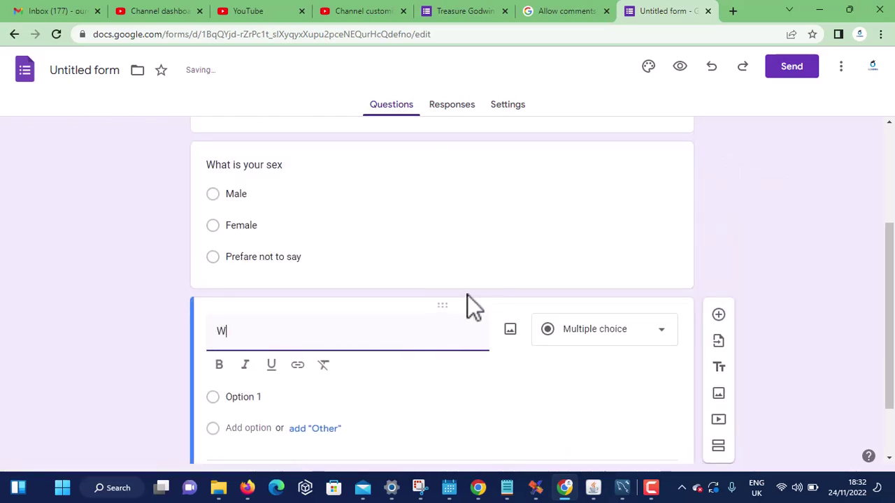
{"action": "type", "text": "hich programming "}
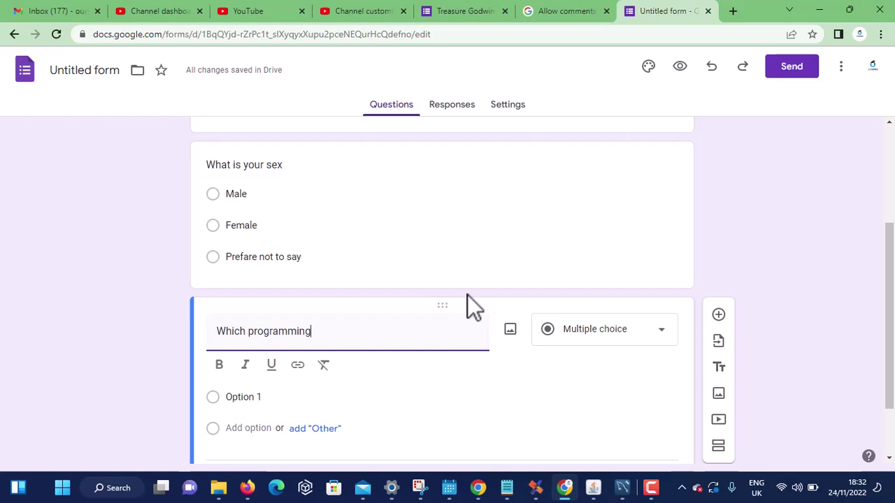
{"action": "type", "text": "do you"}
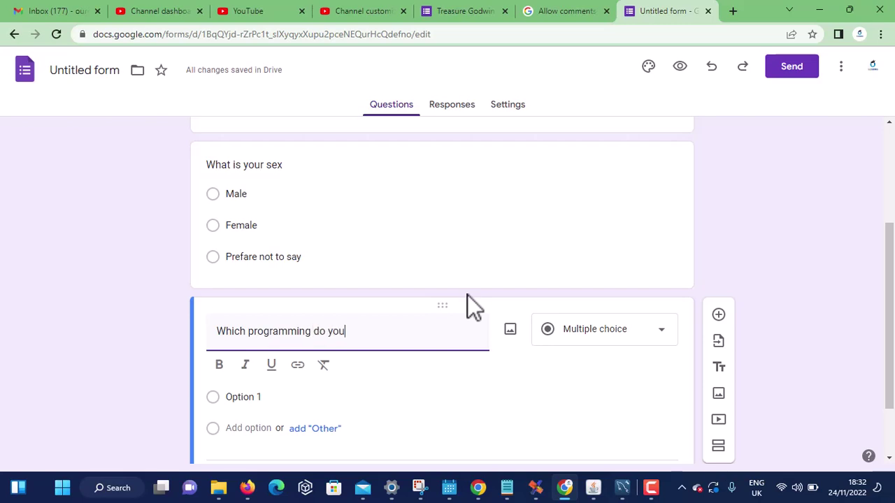
{"action": "type", "text": " understand"}
{"action": "left_click", "coordinate": [582, 334]}
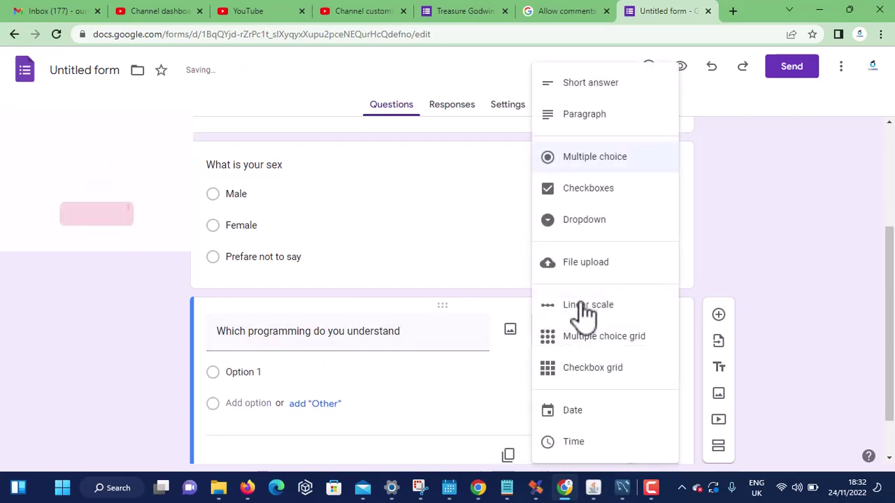
{"action": "left_click", "coordinate": [576, 193]}
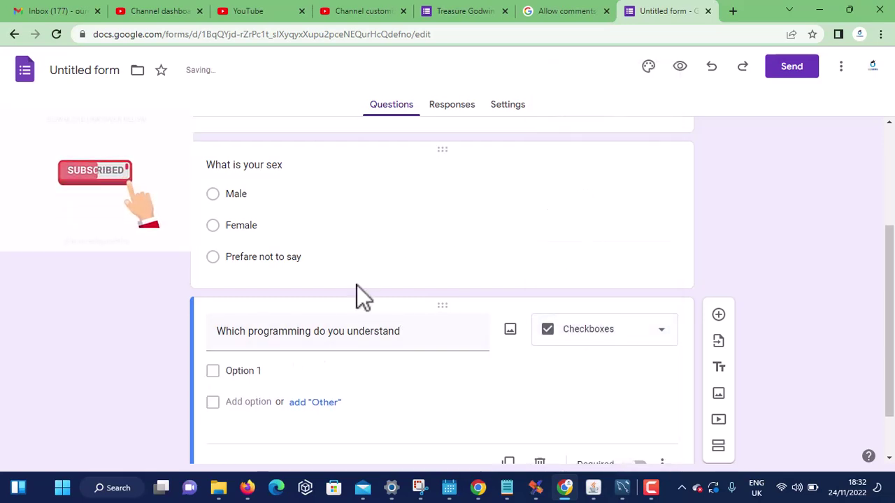
Enter "Java", "Javascript" and "PHP" as the first three checkbox options of the programming question.
{"action": "left_click", "coordinate": [242, 371]}
{"action": "type", "text": "Java"}
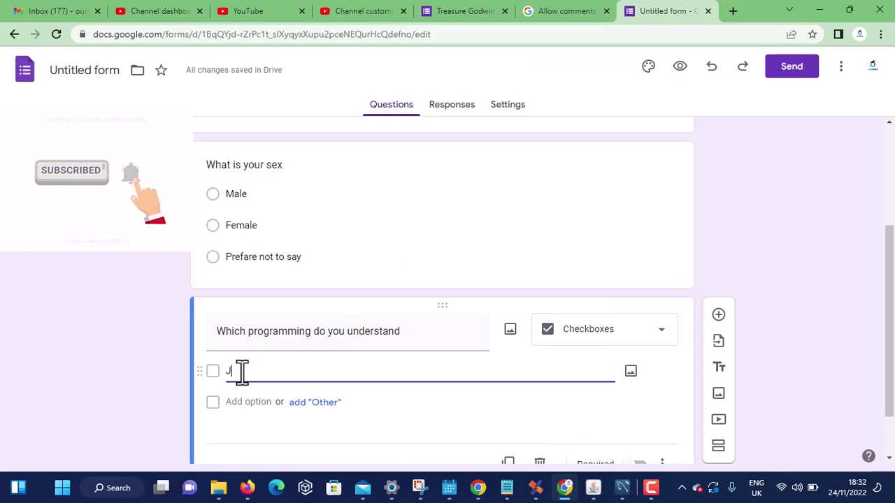
{"action": "left_click", "coordinate": [244, 403]}
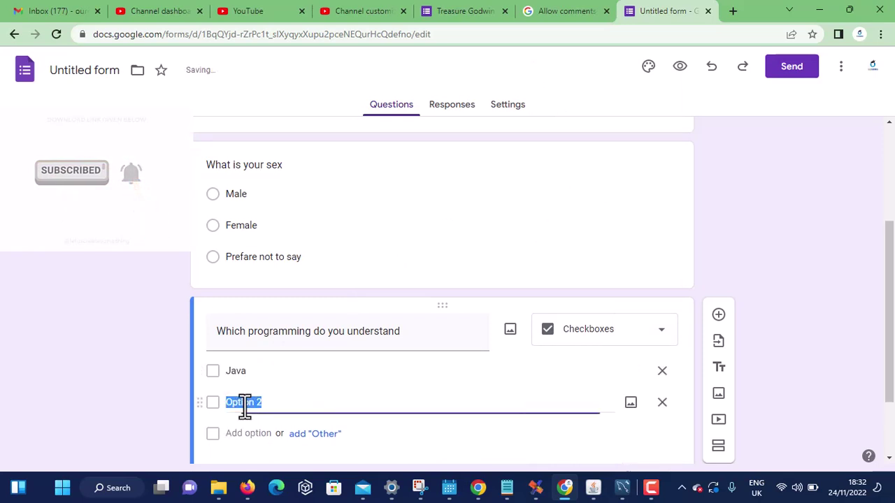
{"action": "type", "text": "Java"}
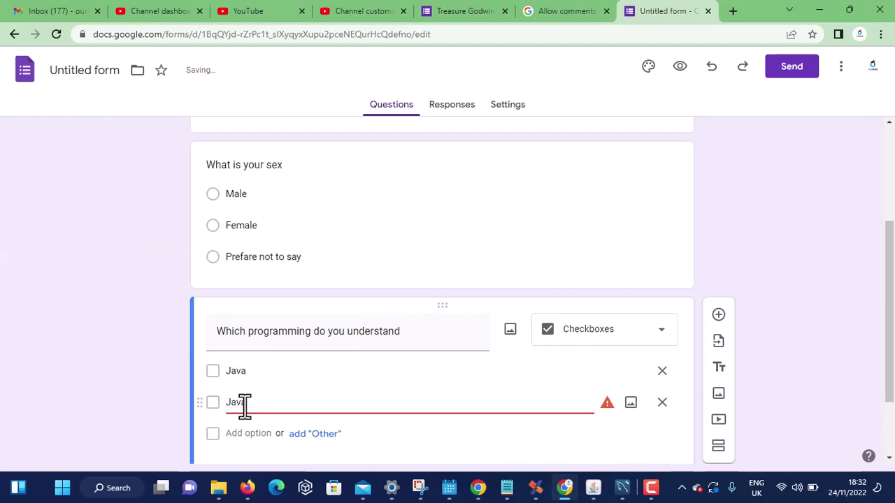
{"action": "type", "text": "Script"}
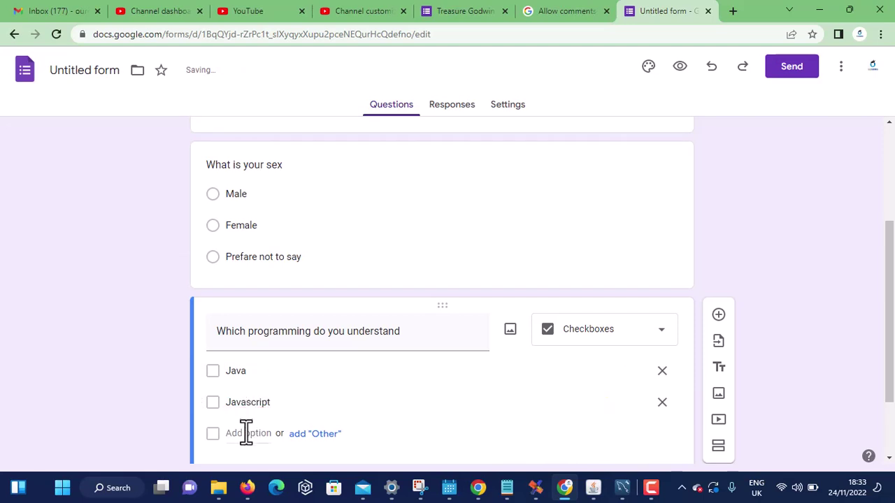
{"action": "left_click", "coordinate": [243, 433]}
{"action": "type", "text": "PH"}
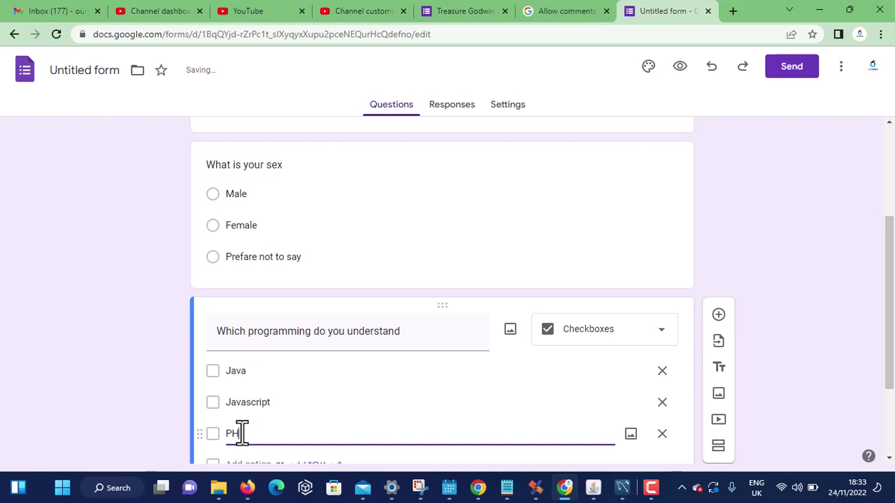
{"action": "type", "text": "P"}
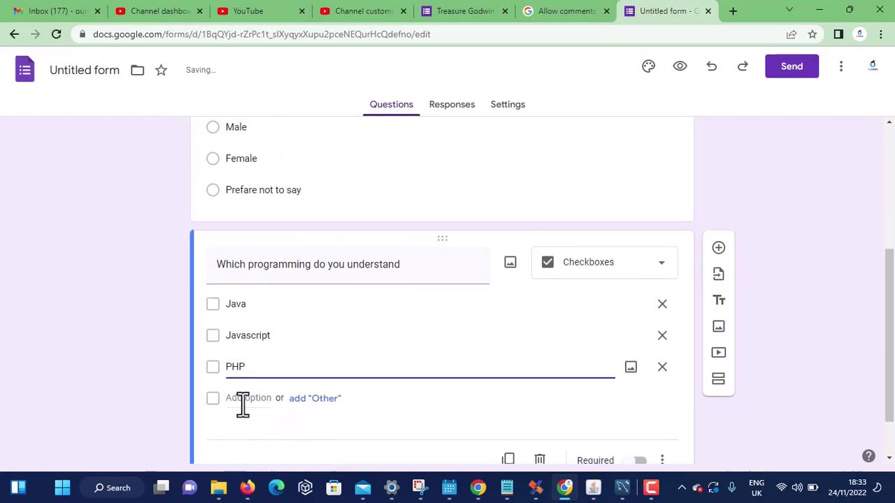
Add "Python" and "C#" as further checkbox options to the programming question.
{"action": "left_click", "coordinate": [242, 402]}
{"action": "type", "text": "Py"}
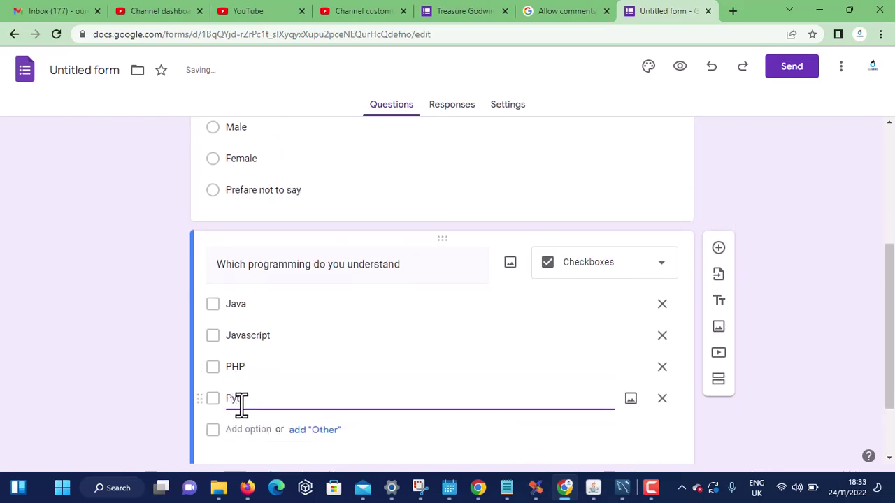
{"action": "type", "text": "thon"}
{"action": "left_click", "coordinate": [246, 428]}
{"action": "type", "text": "C"}
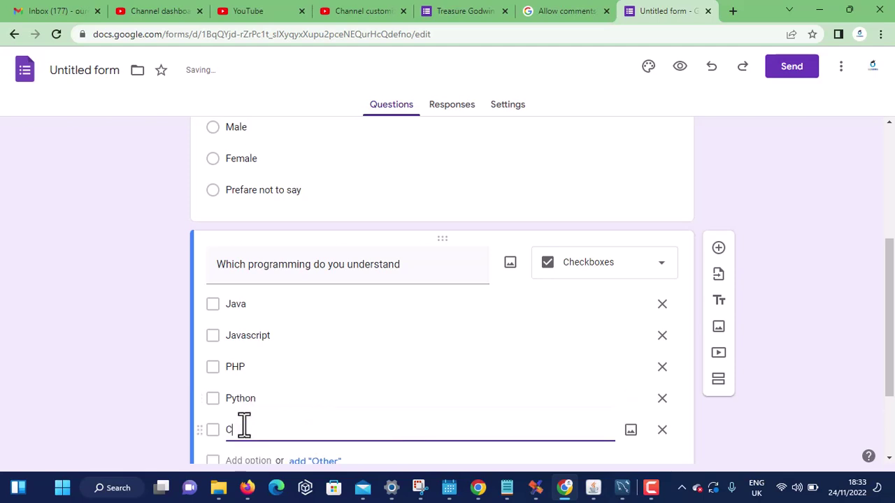
{"action": "type", "text": "#"}
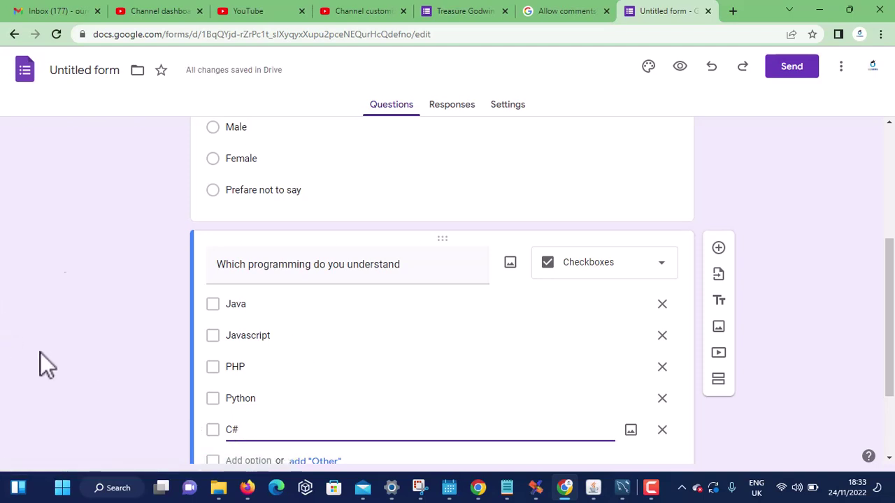
Open the form's sending options and examine the email delivery fields for recipient, subject and message.
{"action": "left_click", "coordinate": [73, 288]}
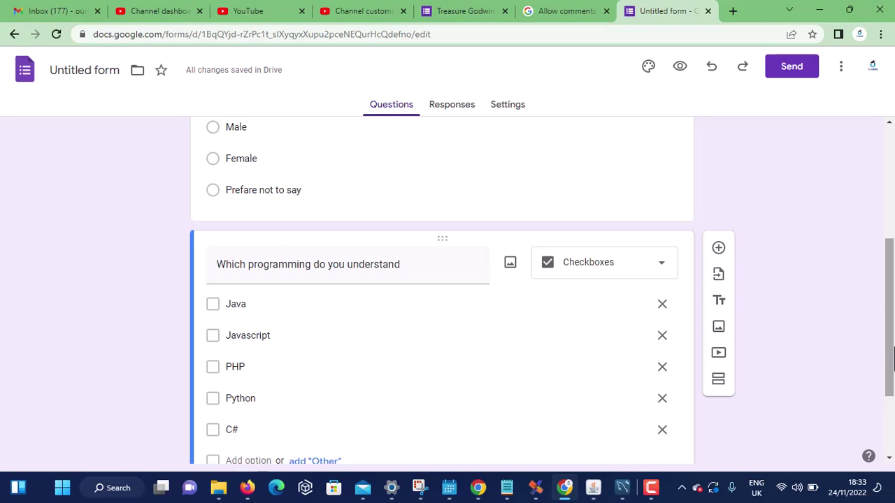
{"action": "left_click_drag", "start_coordinate": [889, 350], "coordinate": [880, 195]}
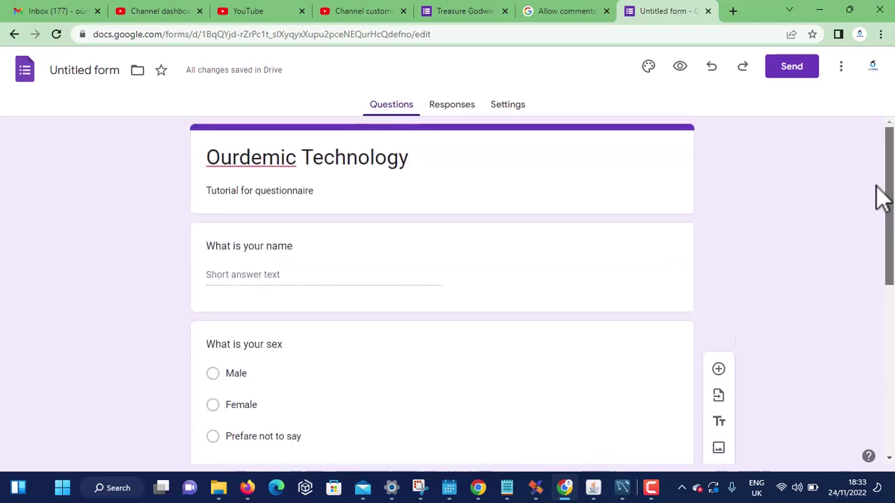
{"action": "left_click", "coordinate": [792, 82]}
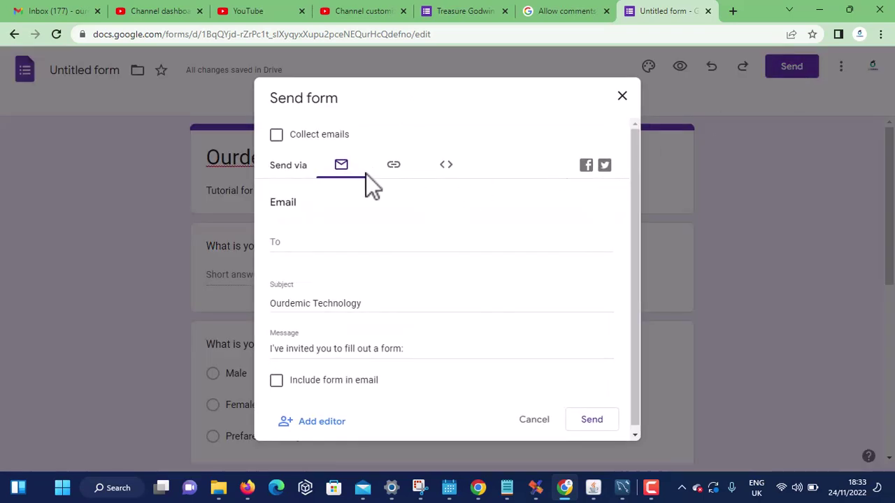
{"action": "left_click", "coordinate": [314, 247]}
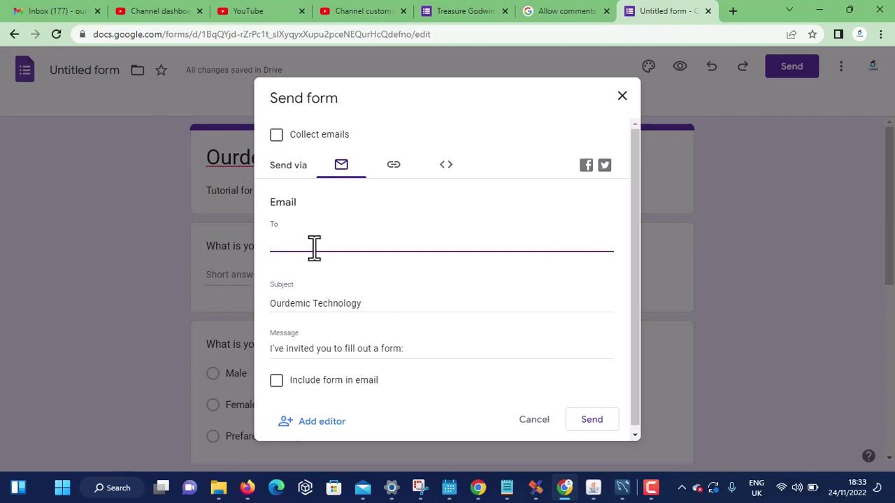
{"action": "left_click", "coordinate": [324, 305]}
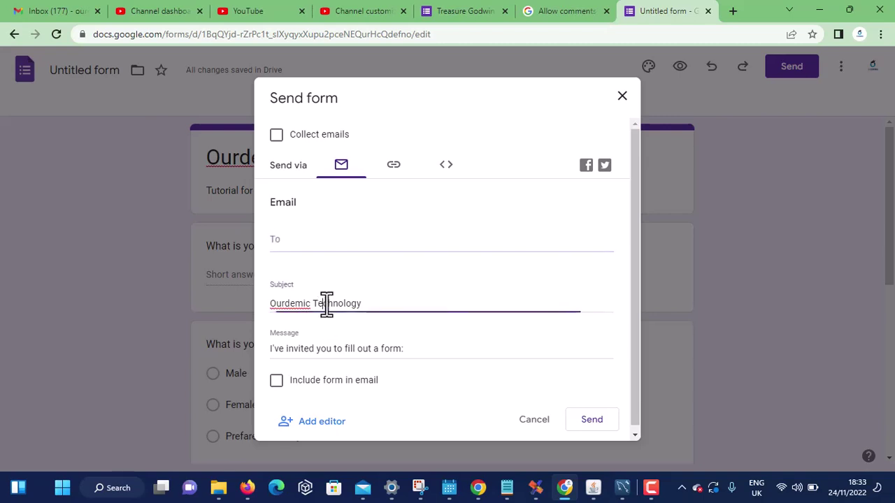
{"action": "left_click", "coordinate": [337, 347]}
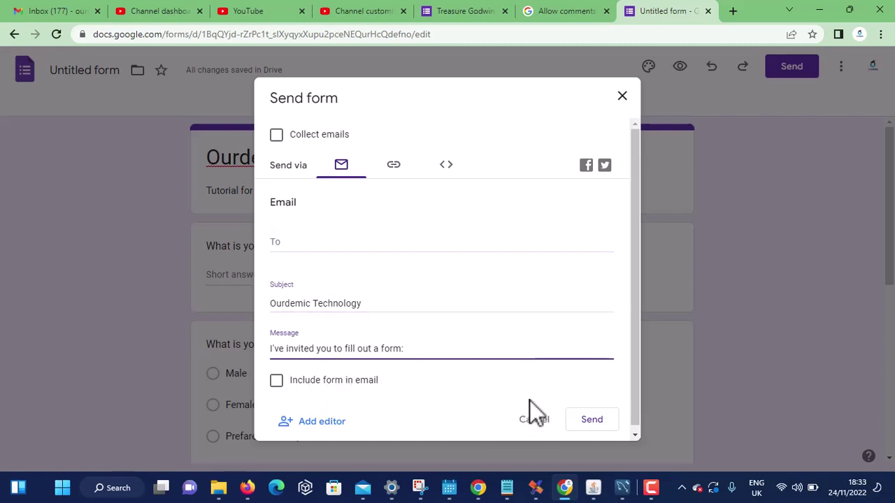
Show the form's shareable link in the sending options and shorten its URL.
{"action": "left_click", "coordinate": [393, 166]}
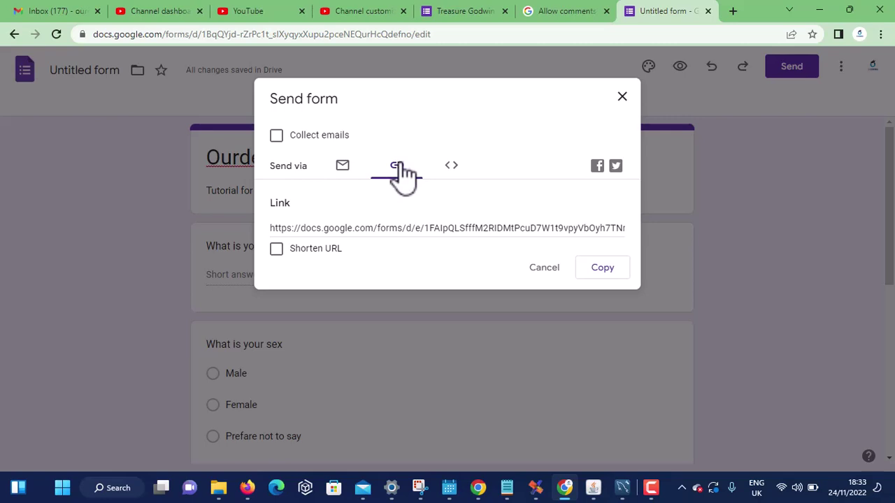
{"action": "left_click", "coordinate": [404, 231]}
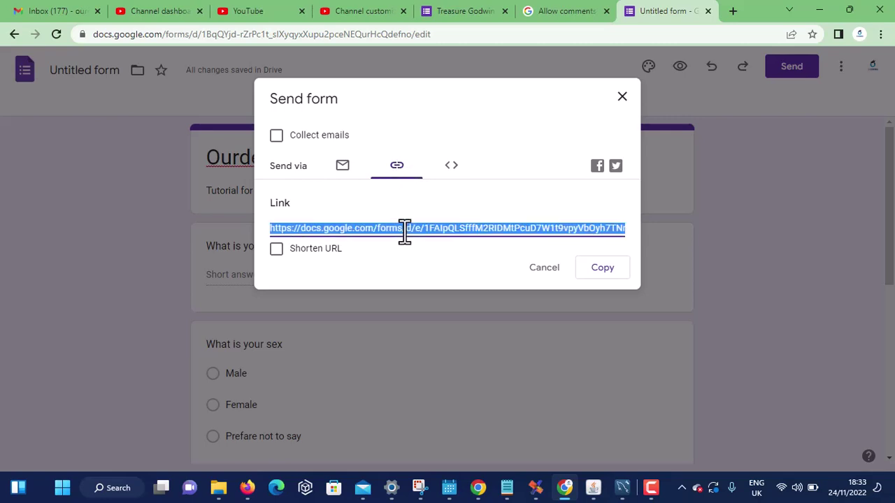
{"action": "left_click", "coordinate": [277, 250]}
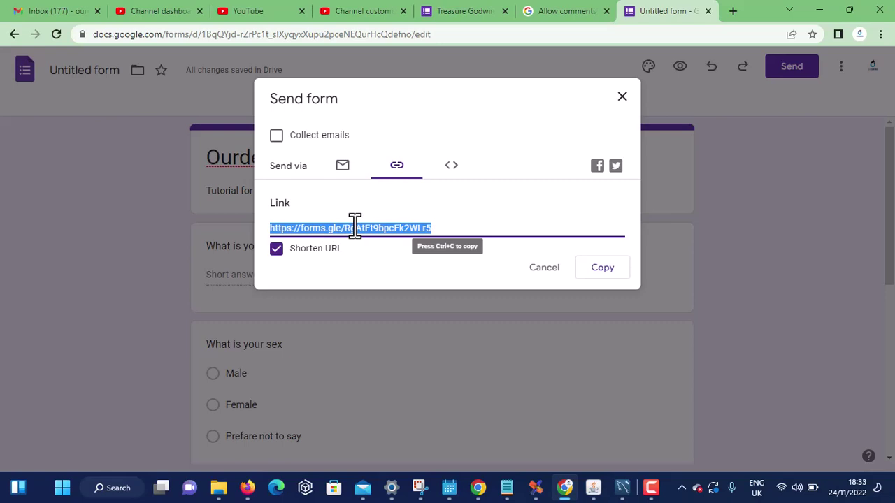
Show and select the form's Embed HTML code, and close the sending options without sending.
{"action": "left_click", "coordinate": [451, 171]}
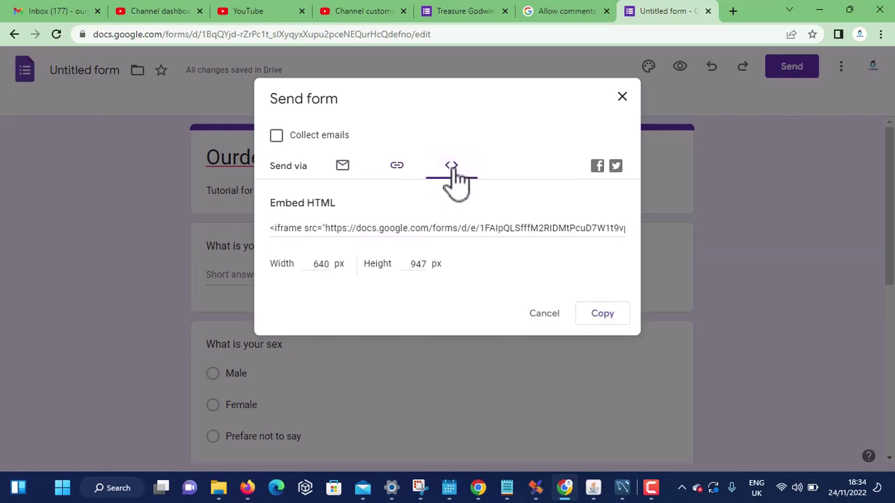
{"action": "left_click", "coordinate": [406, 228]}
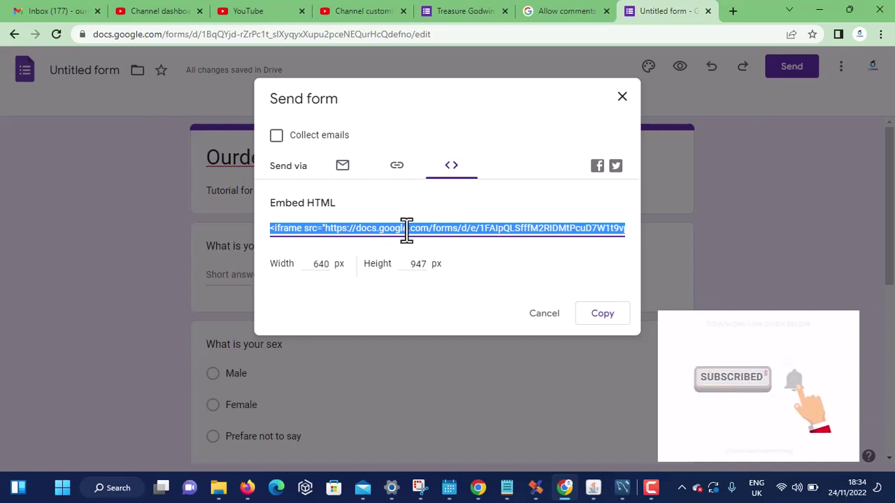
{"action": "left_click", "coordinate": [622, 98]}
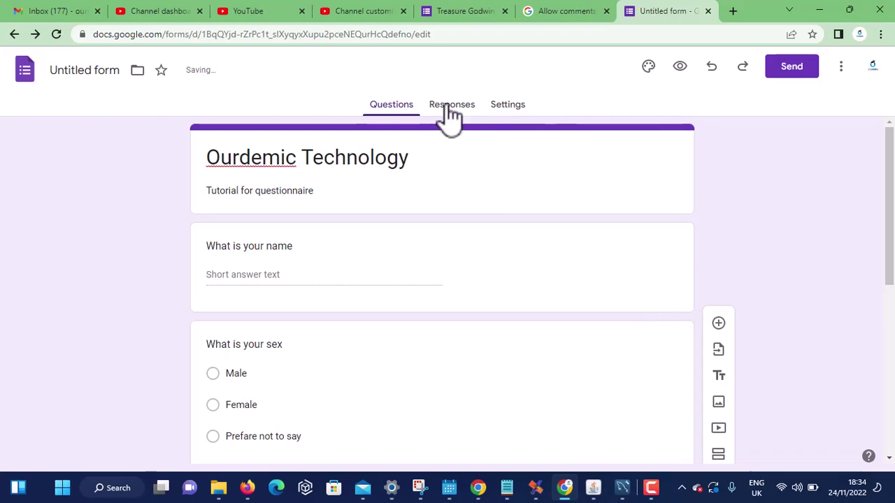
View the responses page of the questionnaire.
{"action": "left_click", "coordinate": [450, 112]}
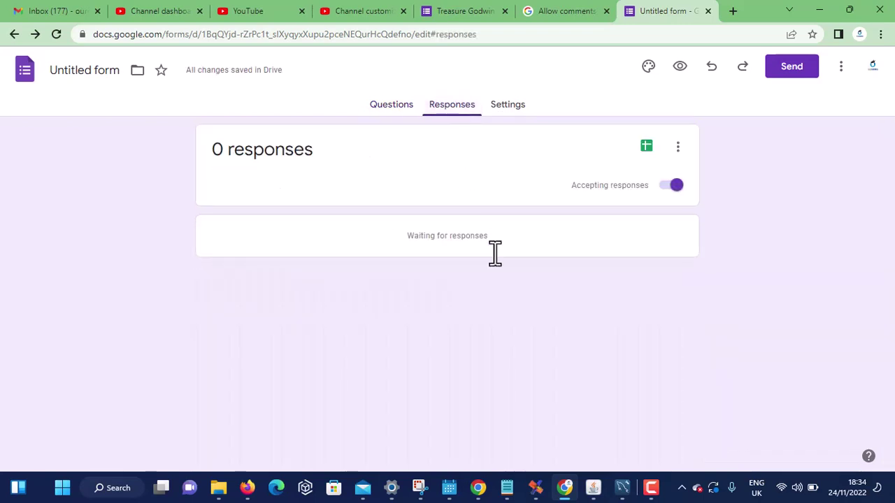